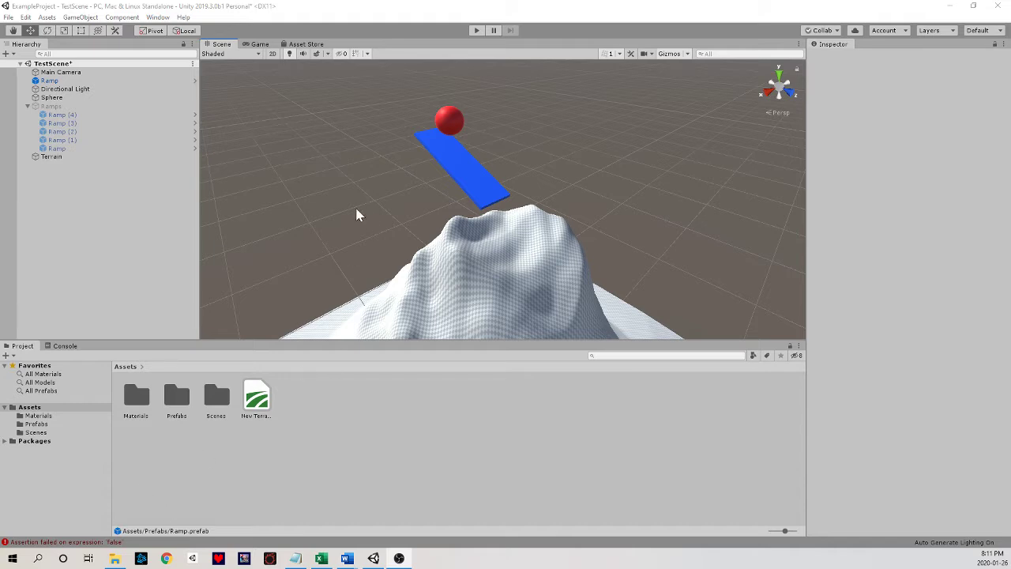
# - Orbit around the scene and check the blue ramp and the red sphere
pyautogui.moveTo(355, 214); pyautogui.dragTo(367, 208, button='right')
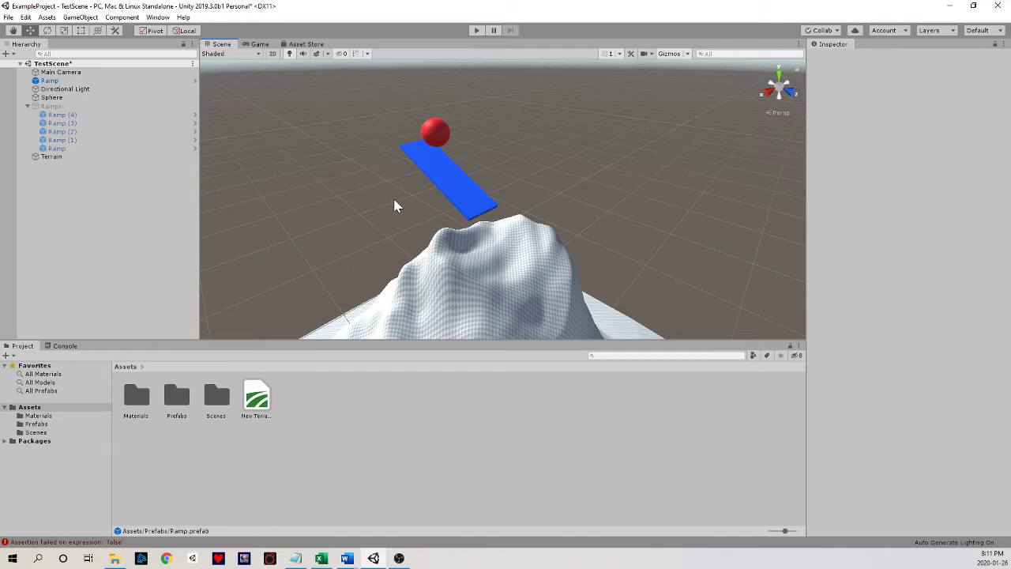
pyautogui.keyDown('alt'); pyautogui.moveTo(397, 203); pyautogui.dragTo(414, 166); pyautogui.keyUp('alt')
pyautogui.click(419, 168)
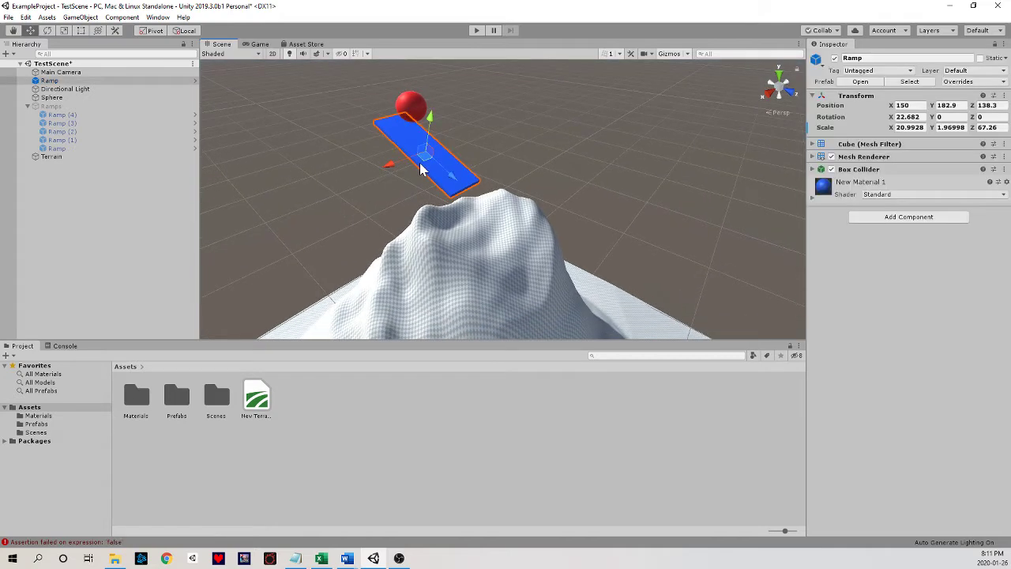
pyautogui.click(345, 161)
pyautogui.click(409, 104)
pyautogui.click(338, 180)
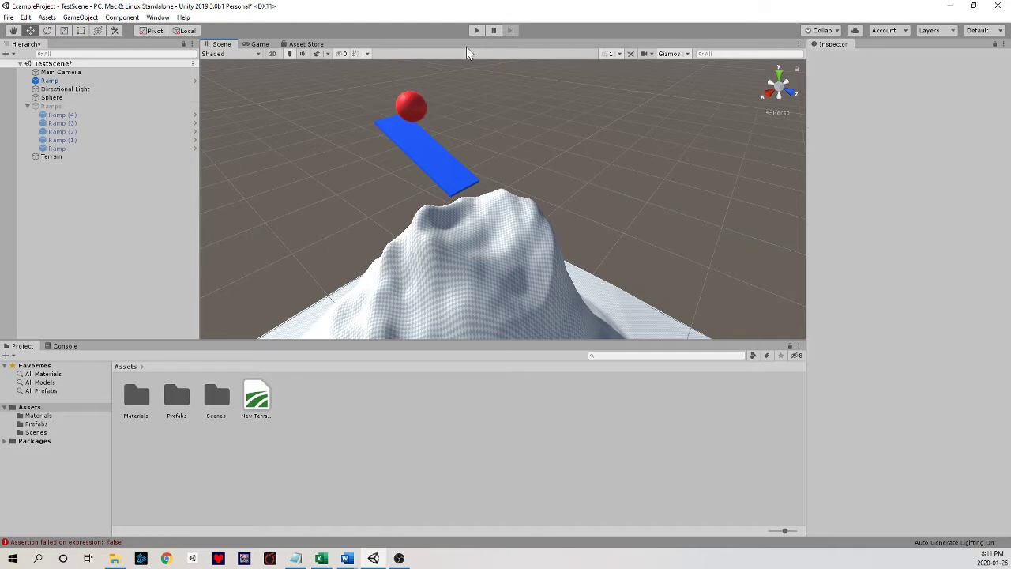
# - Test the ball rolling in play mode, then stop and inspect the ramp
pyautogui.click(476, 31)
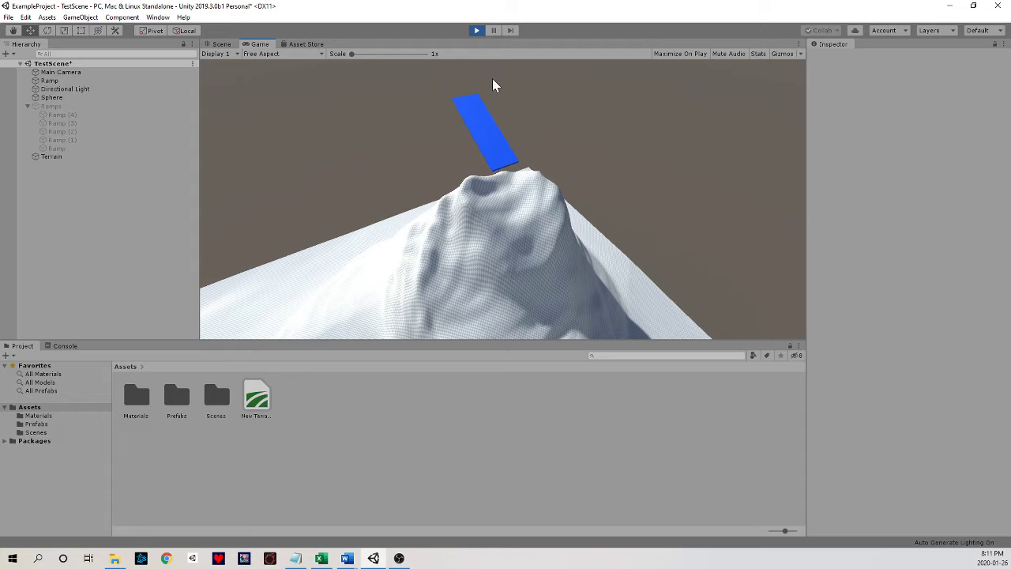
pyautogui.click(476, 30)
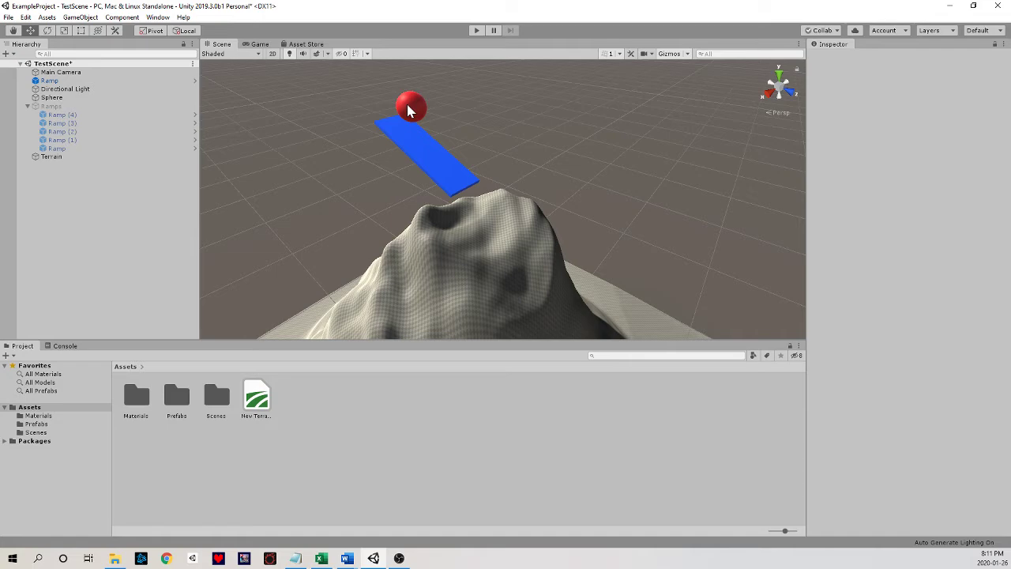
pyautogui.click(417, 150)
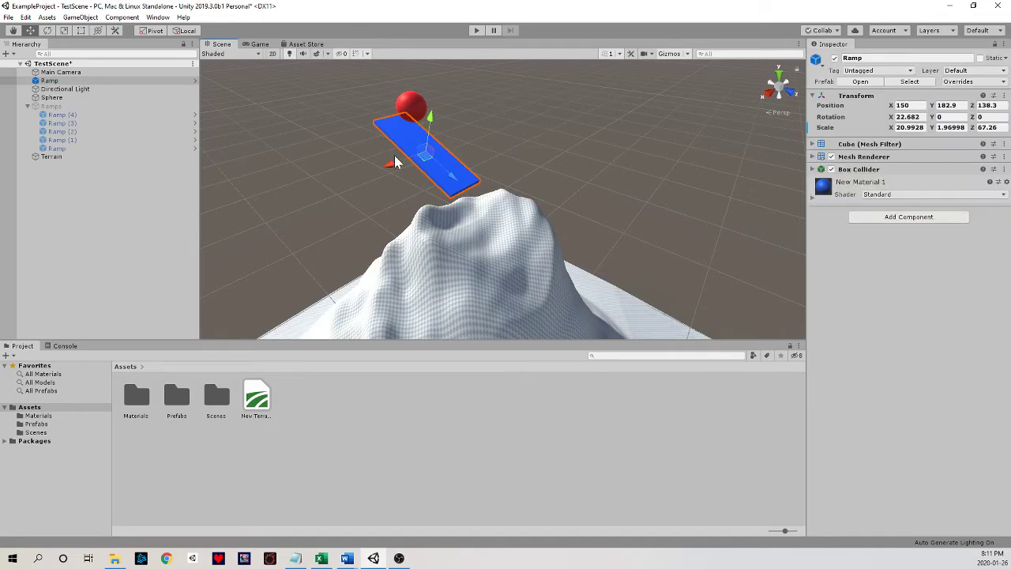
pyautogui.click(334, 137)
pyautogui.click(418, 153)
pyautogui.click(326, 148)
pyautogui.click(403, 140)
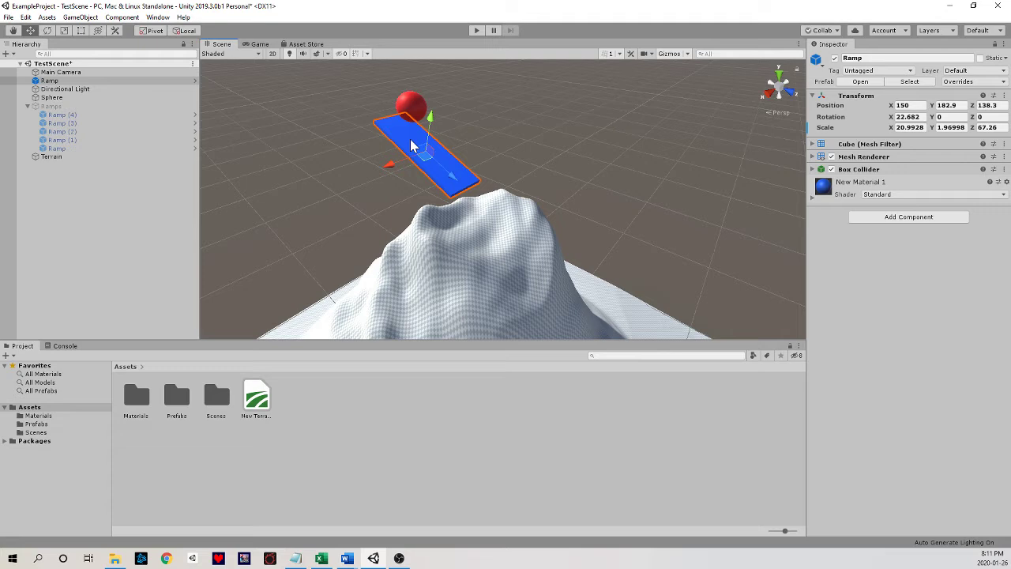
pyautogui.click(322, 149)
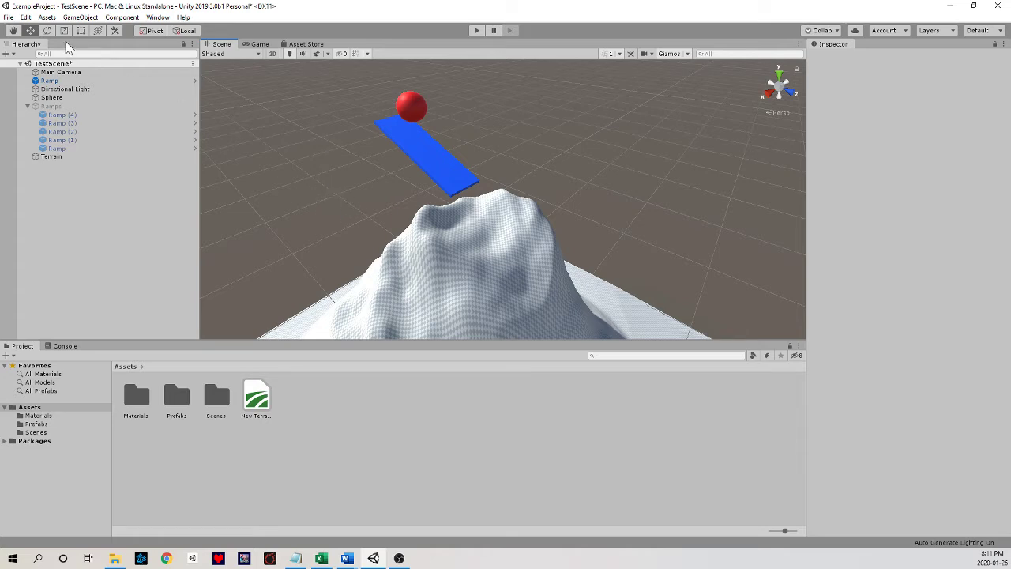
# - Open the Assets > Export Package window and move it aside
pyautogui.click(25, 16)
pyautogui.moveTo(47, 18)
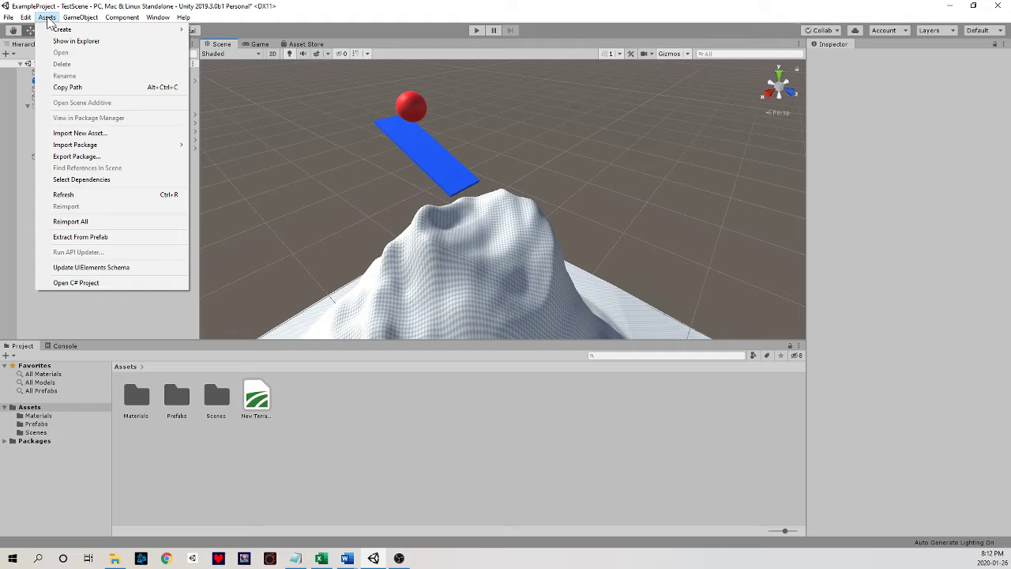
pyautogui.click(90, 156)
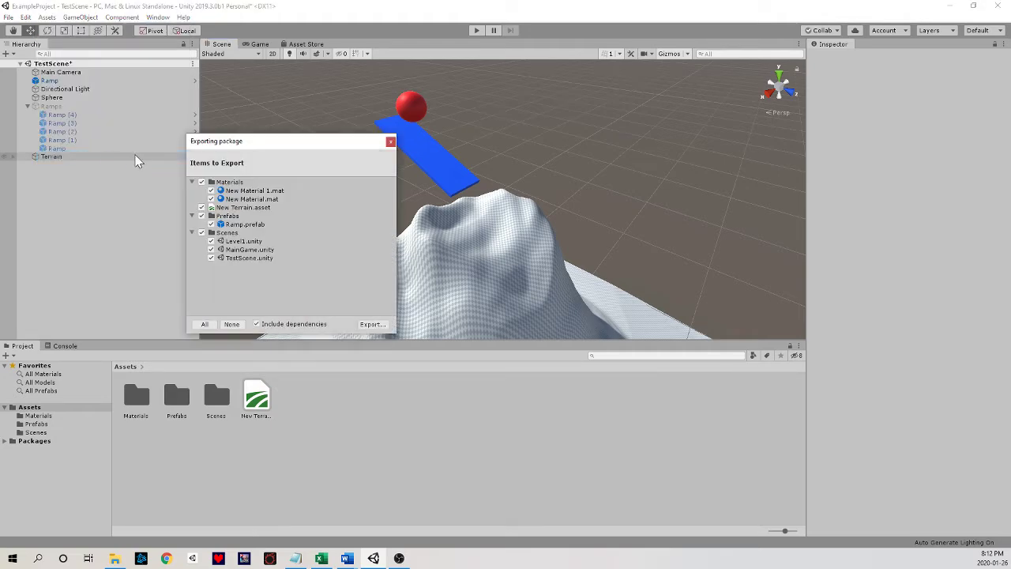
pyautogui.moveTo(262, 142); pyautogui.dragTo(289, 119)
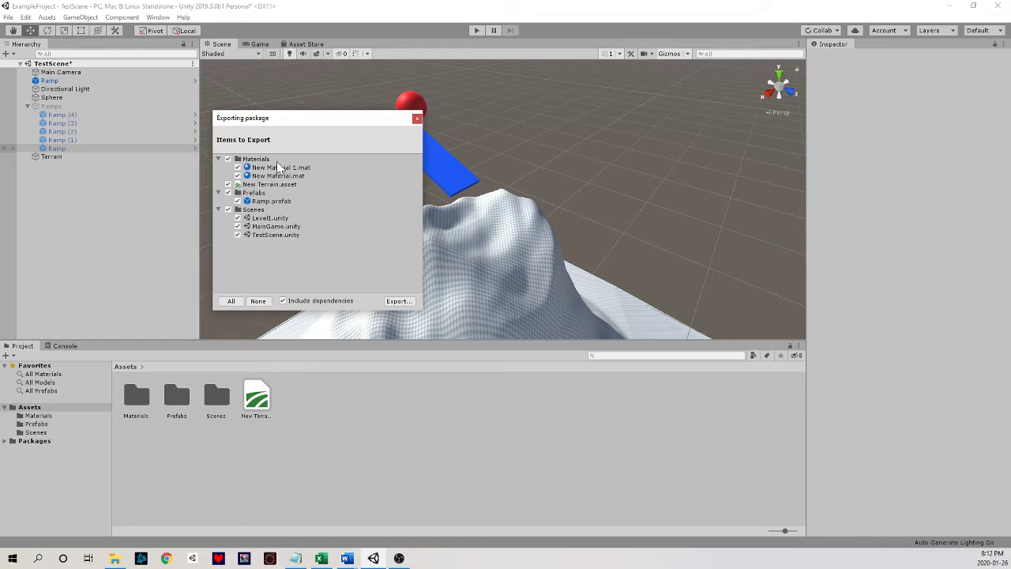
# - Exclude the materials, Level1, MainGame, TestScene and New Terrain, leaving only Ramp.prefab
pyautogui.click(238, 167)
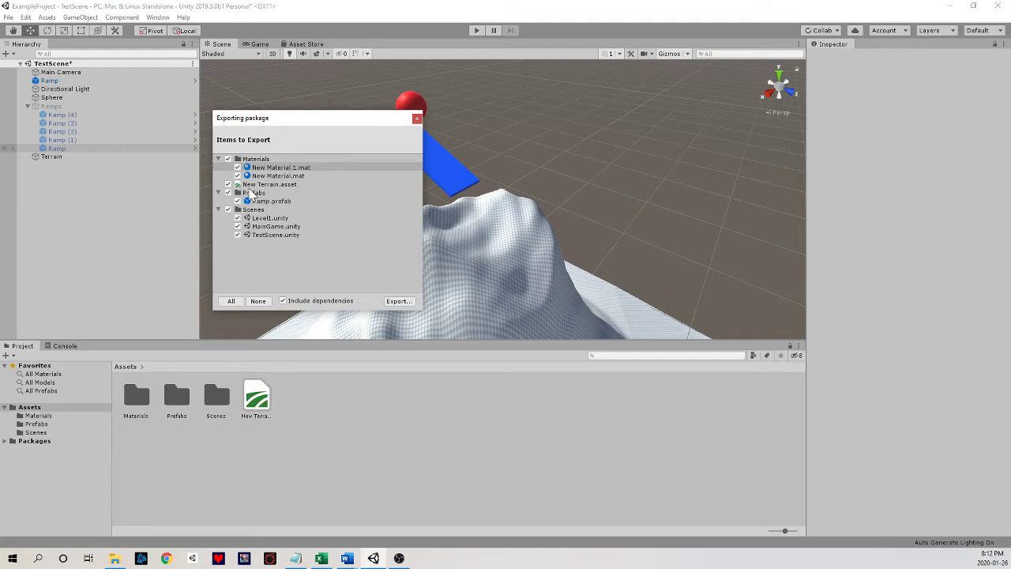
pyautogui.click(237, 176)
pyautogui.click(238, 168)
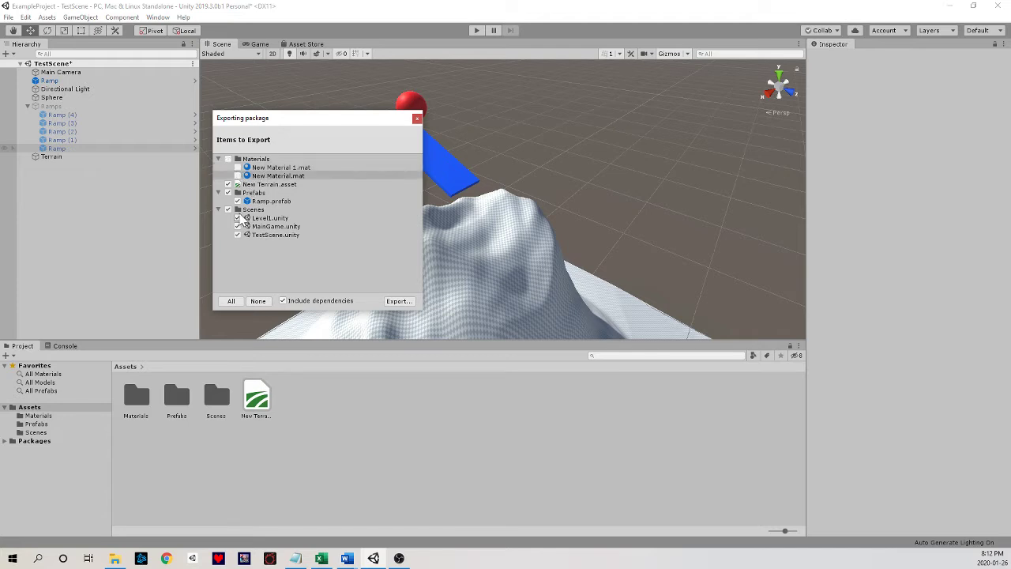
pyautogui.click(238, 218)
pyautogui.click(238, 226)
pyautogui.click(238, 235)
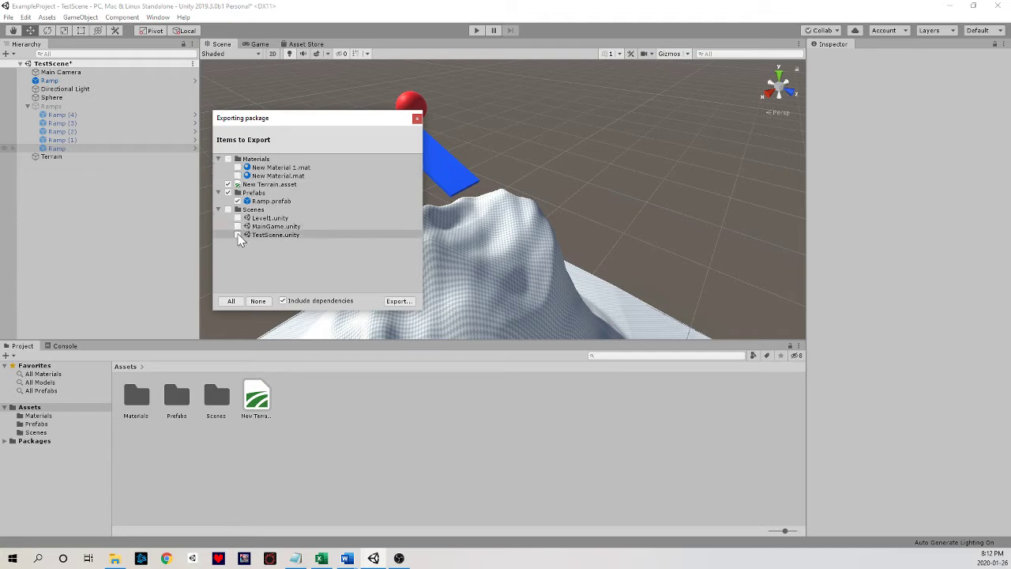
pyautogui.click(228, 184)
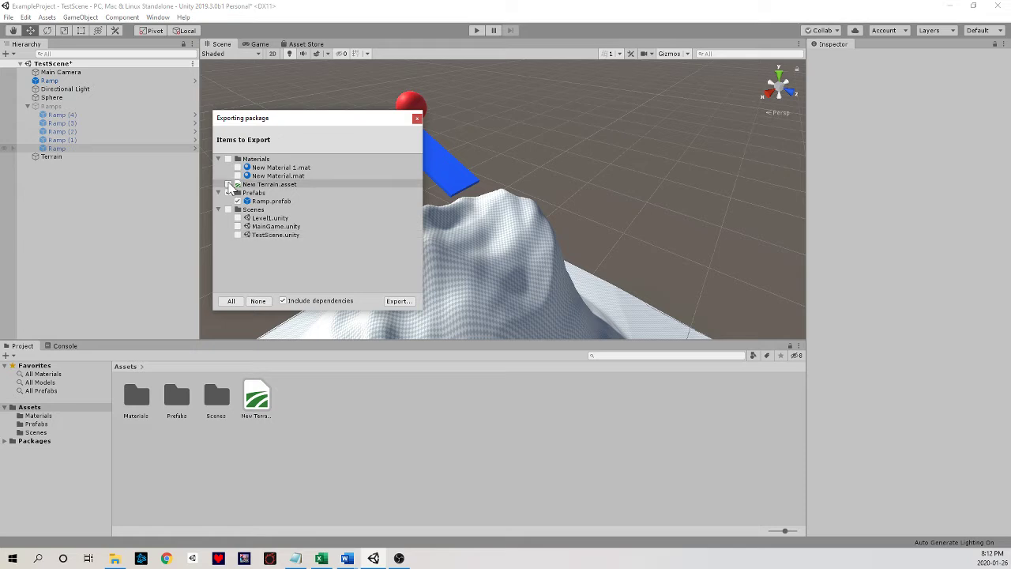
pyautogui.click(272, 203)
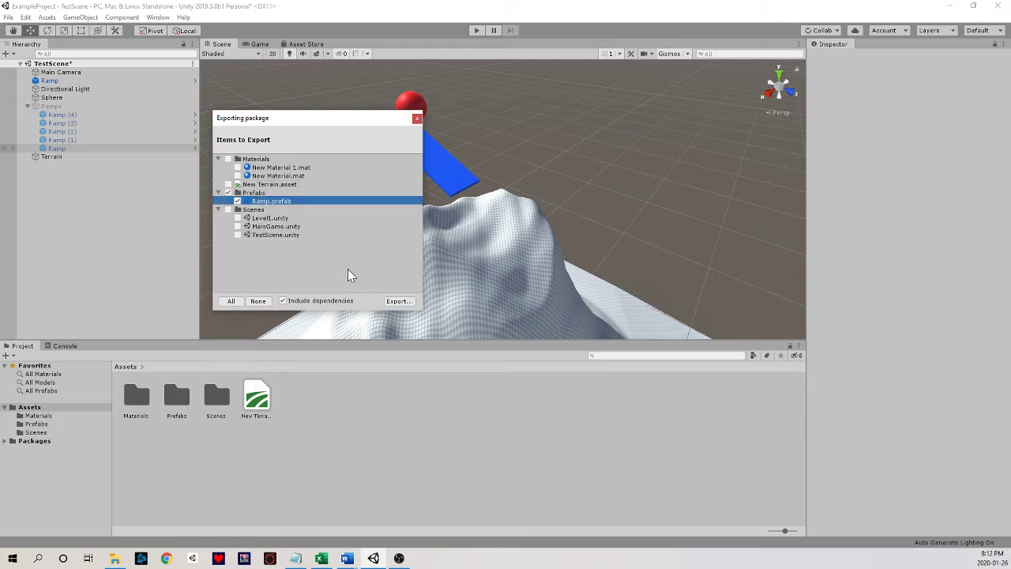
# - Bring up the package save location, then cancel the export
pyautogui.click(398, 301)
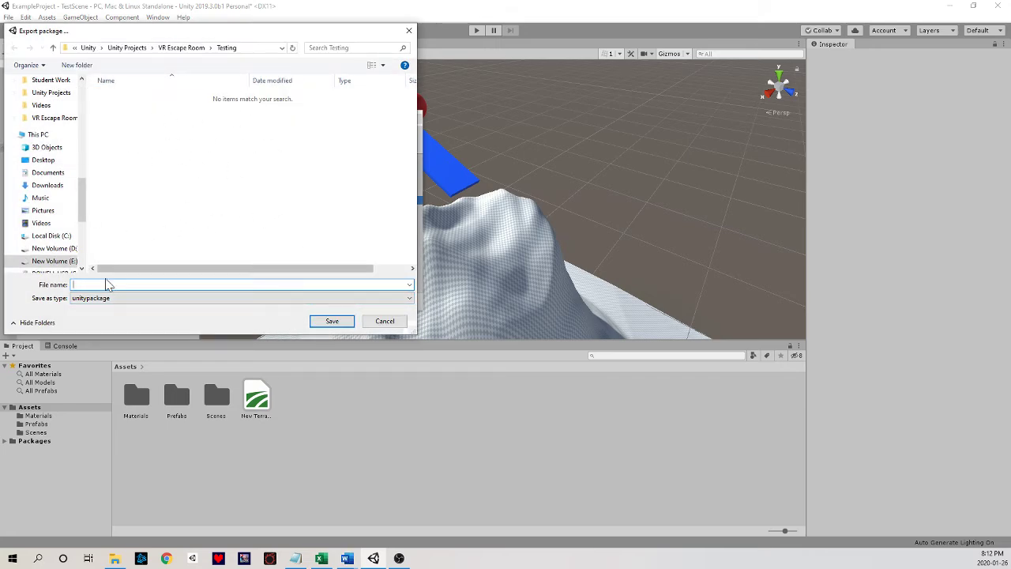
pyautogui.click(391, 324)
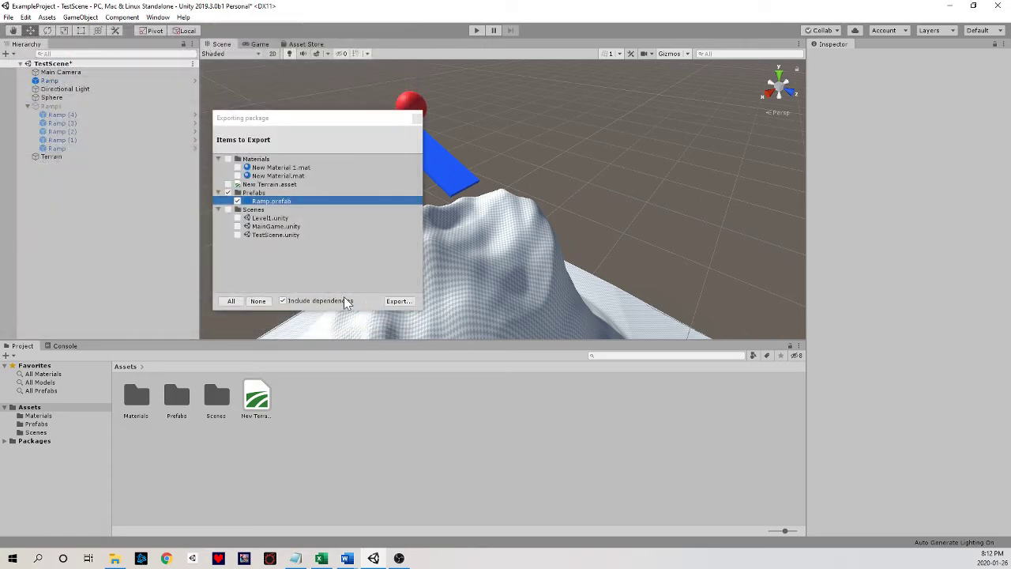
pyautogui.click(417, 118)
pyautogui.click(46, 16)
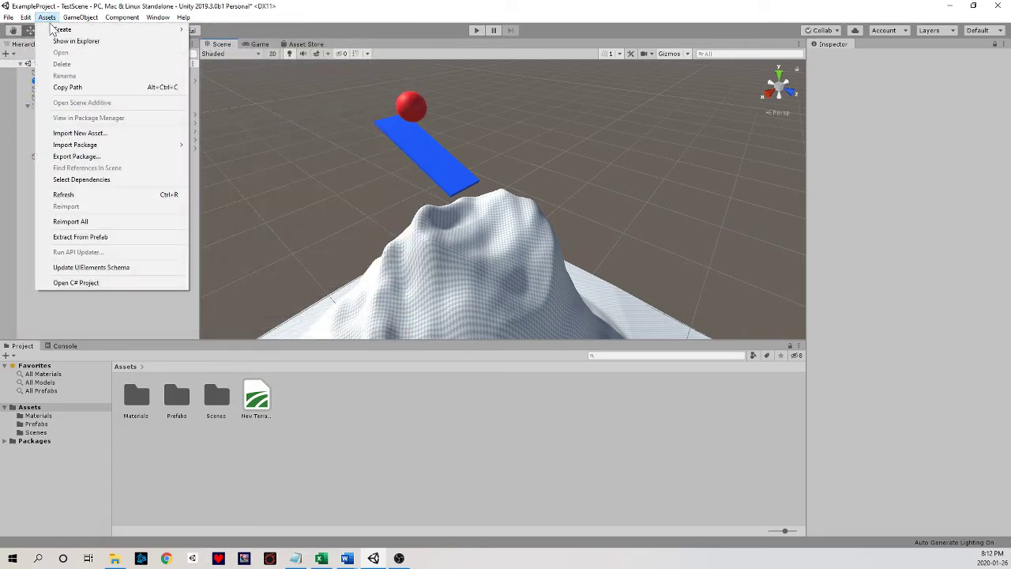
pyautogui.moveTo(123, 152)
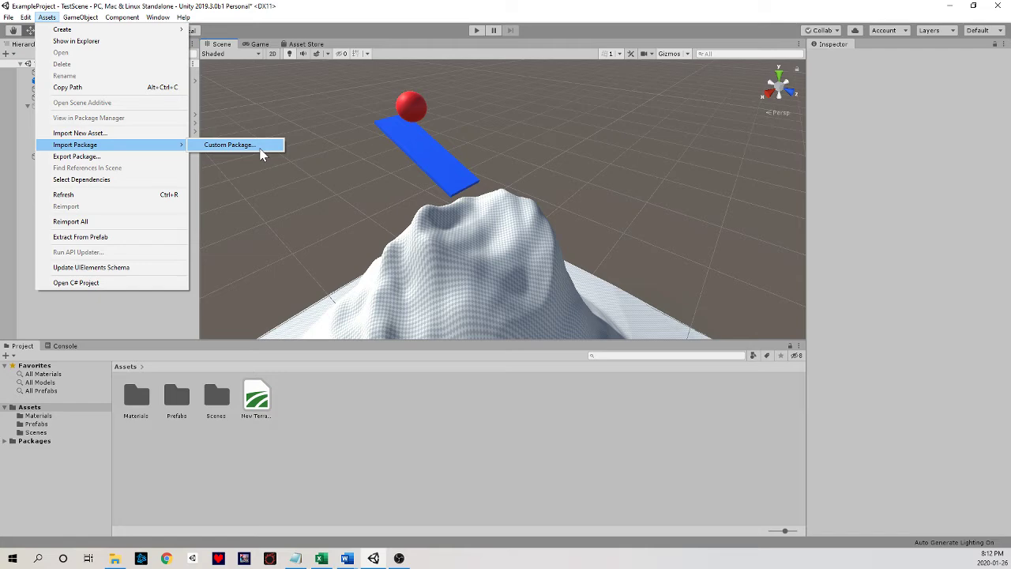
pyautogui.click(391, 75)
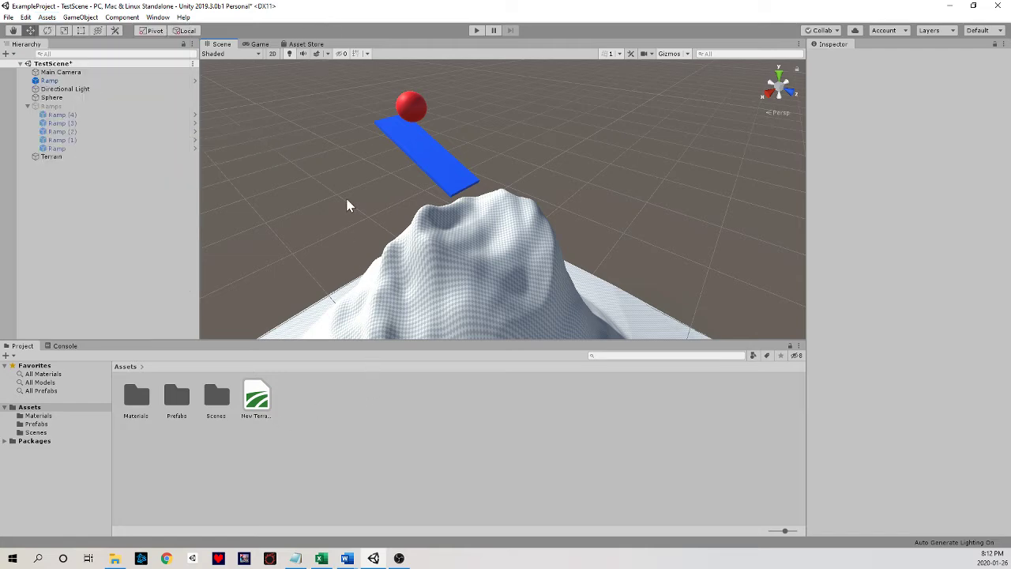
# - Browse the Asset Store's featured sale page, then start a new asset search
pyautogui.click(306, 44)
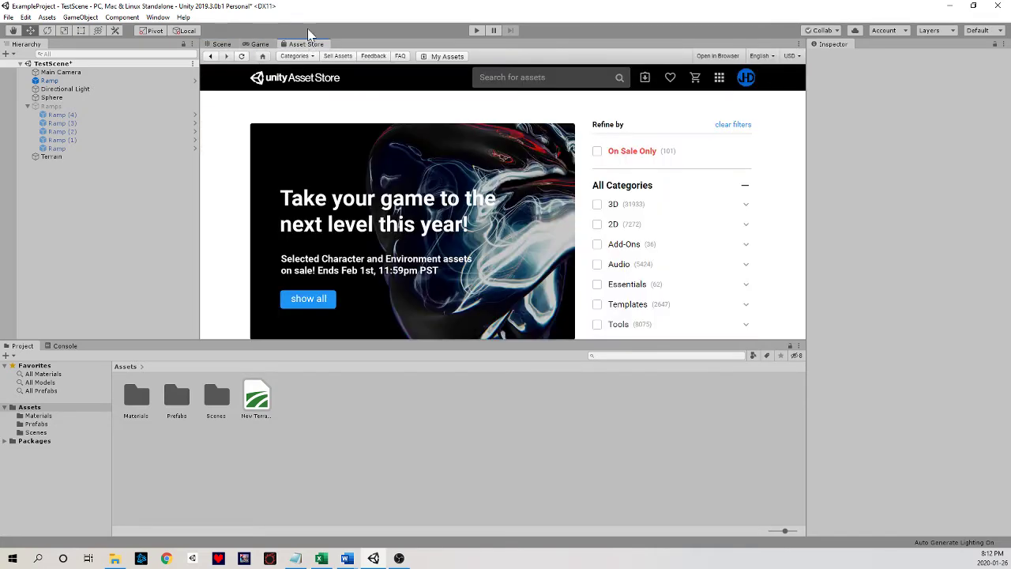
pyautogui.scroll(-10, 487, 167)
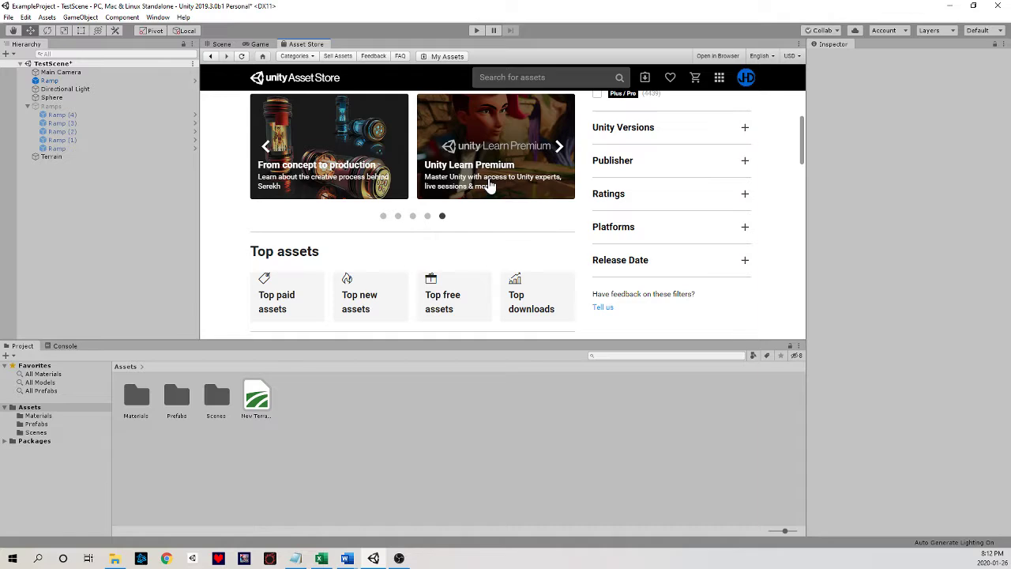
pyautogui.click(491, 212)
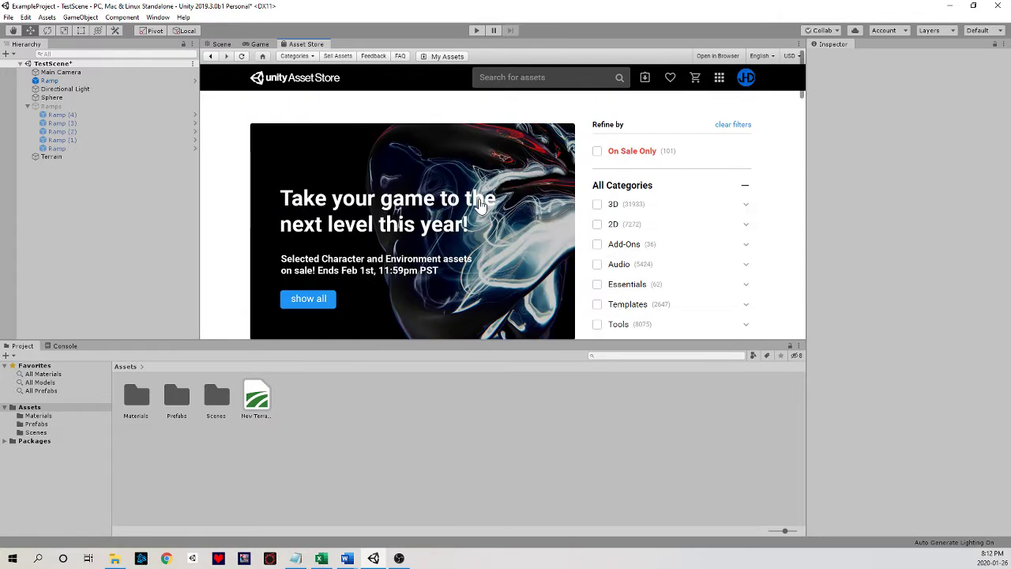
pyautogui.scroll(-1, 477, 196)
pyautogui.scroll(-1, 481, 198)
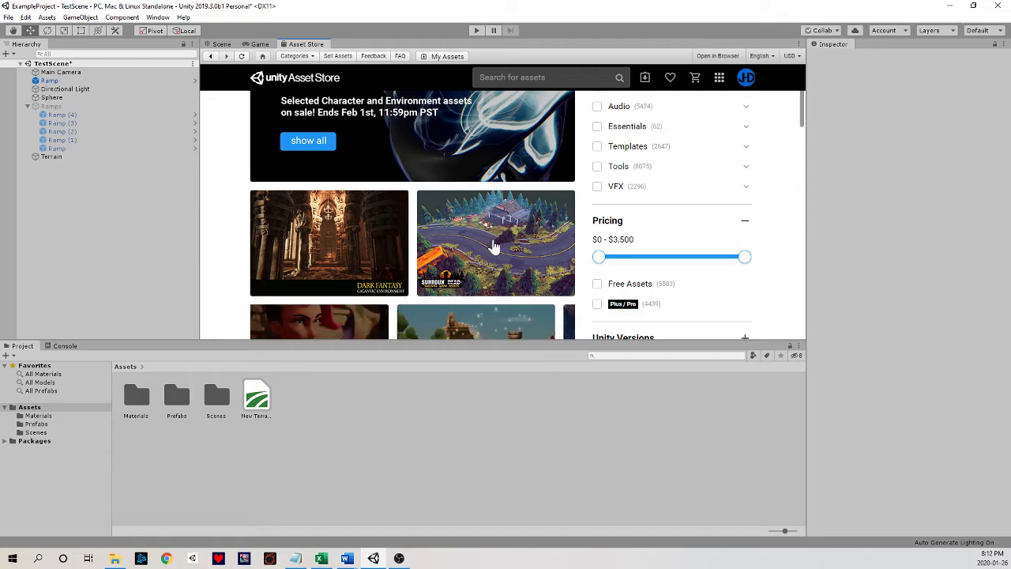
pyautogui.scroll(-1, 493, 244)
pyautogui.scroll(-5, 424, 240)
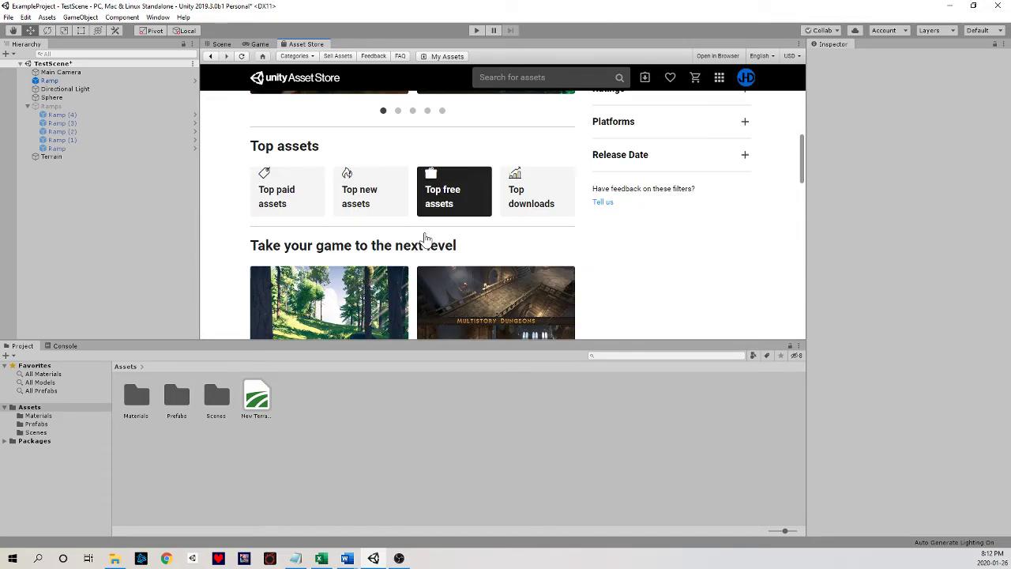
pyautogui.scroll(9, 418, 245)
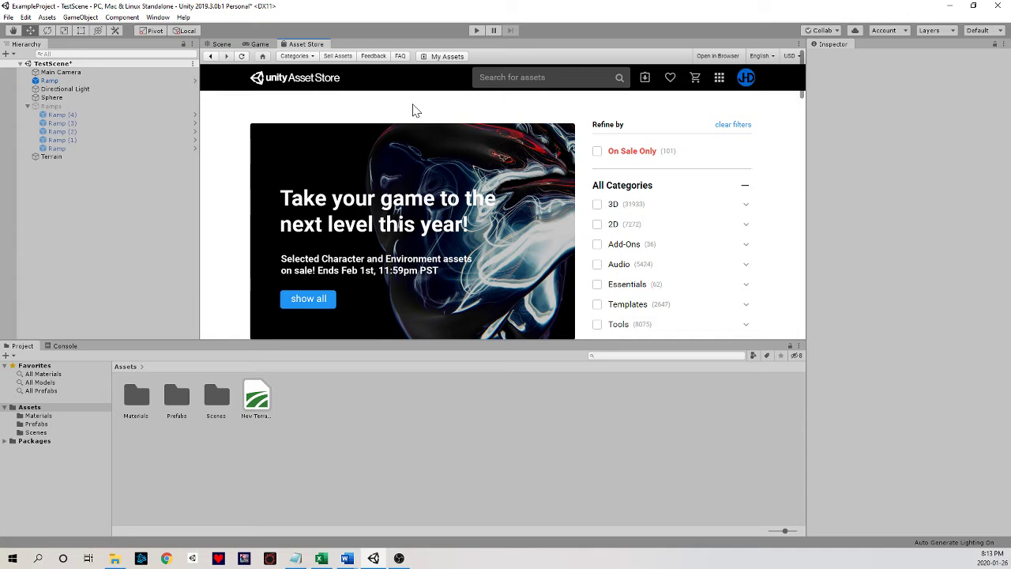
pyautogui.click(521, 77)
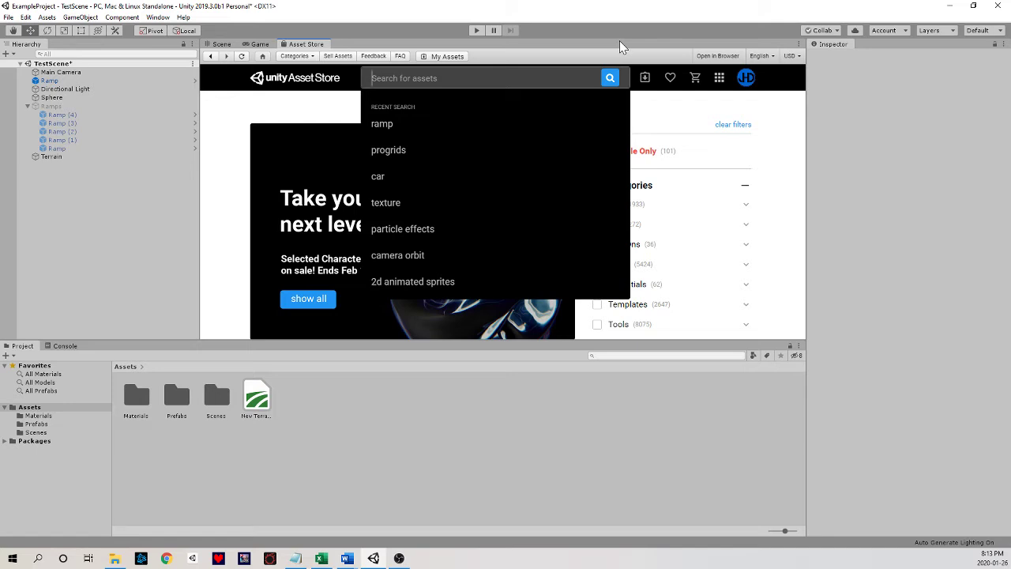
# - Search the Asset Store for 'ramp' and scroll through the results
pyautogui.write('ramp')
pyautogui.press('Return')
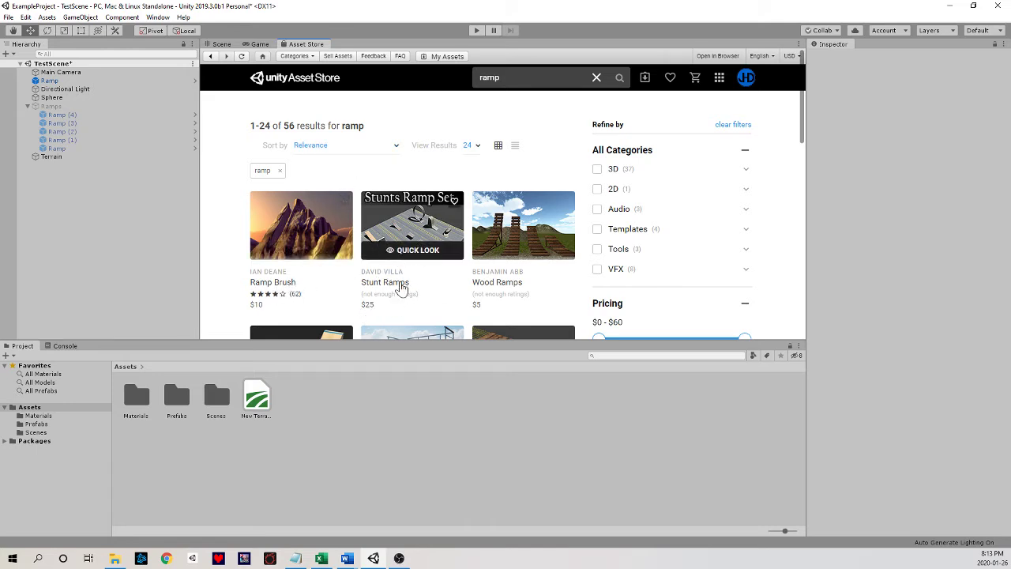
pyautogui.scroll(-3, 521, 249)
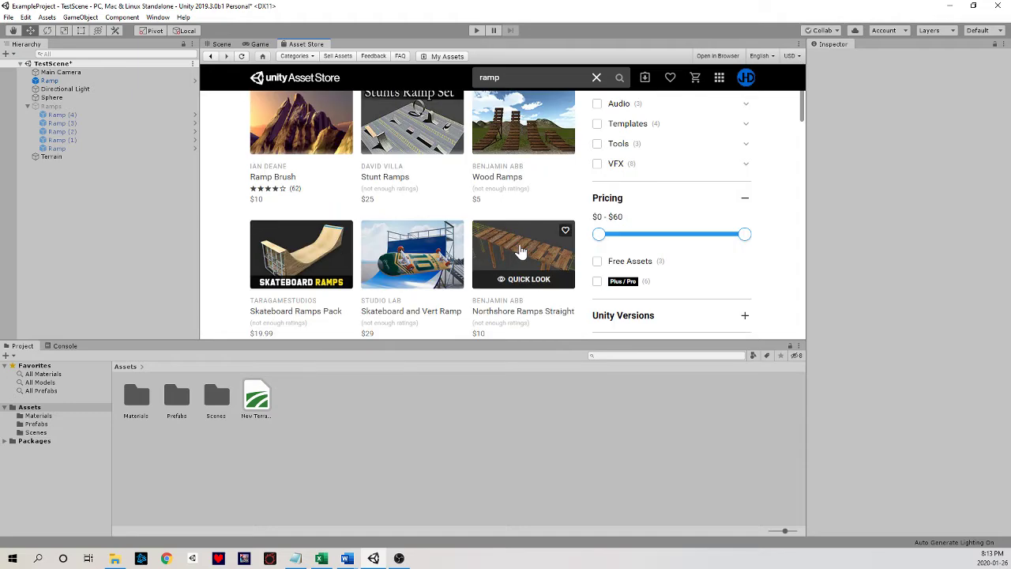
pyautogui.scroll(3, 520, 251)
pyautogui.scroll(-3, 520, 251)
pyautogui.scroll(3, 517, 257)
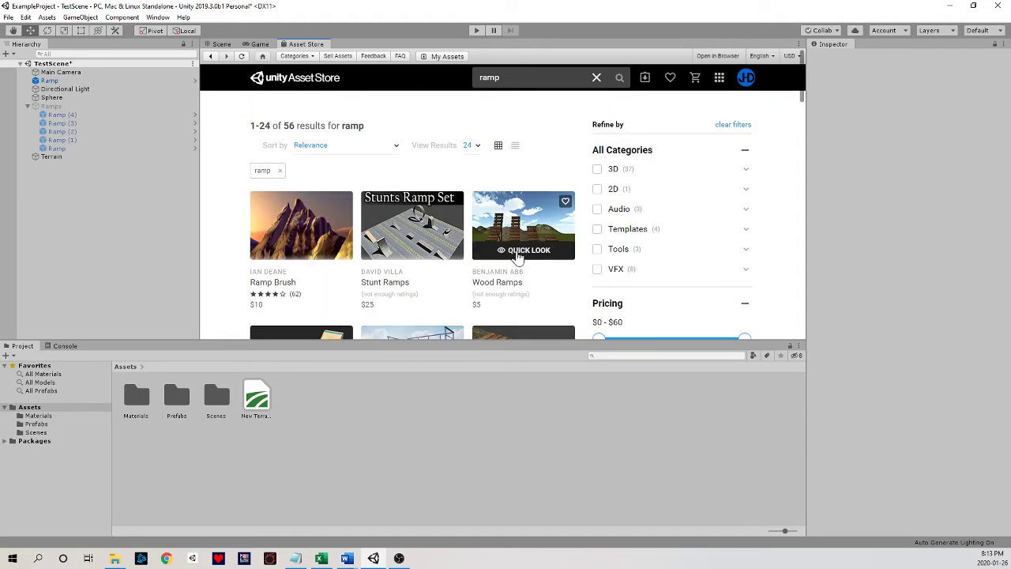
pyautogui.scroll(-1, 517, 257)
pyautogui.scroll(-1, 518, 253)
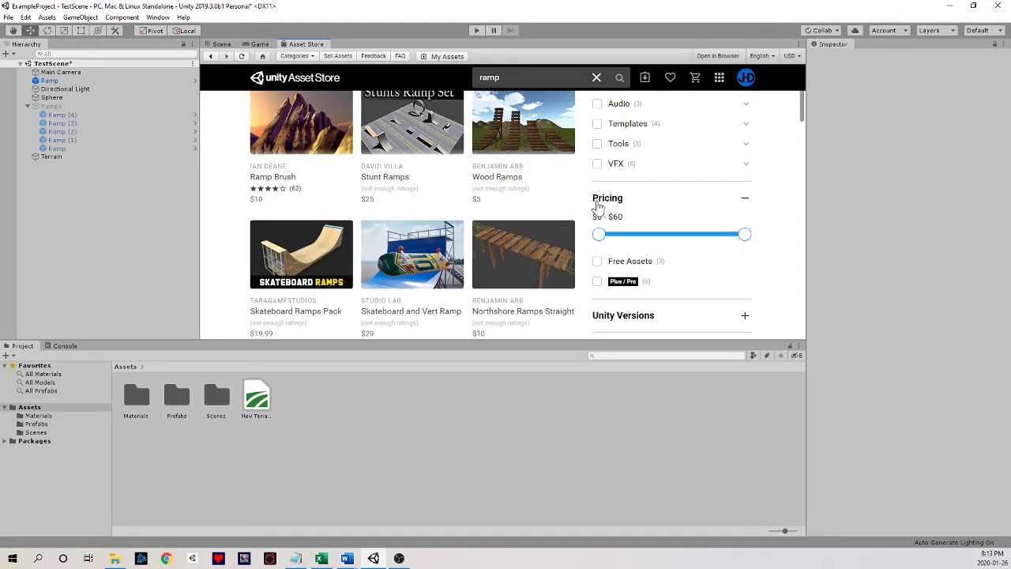
# - Limit results to free assets and open the Prototyping Pack (Free) page
pyautogui.moveTo(737, 239); pyautogui.dragTo(600, 237)
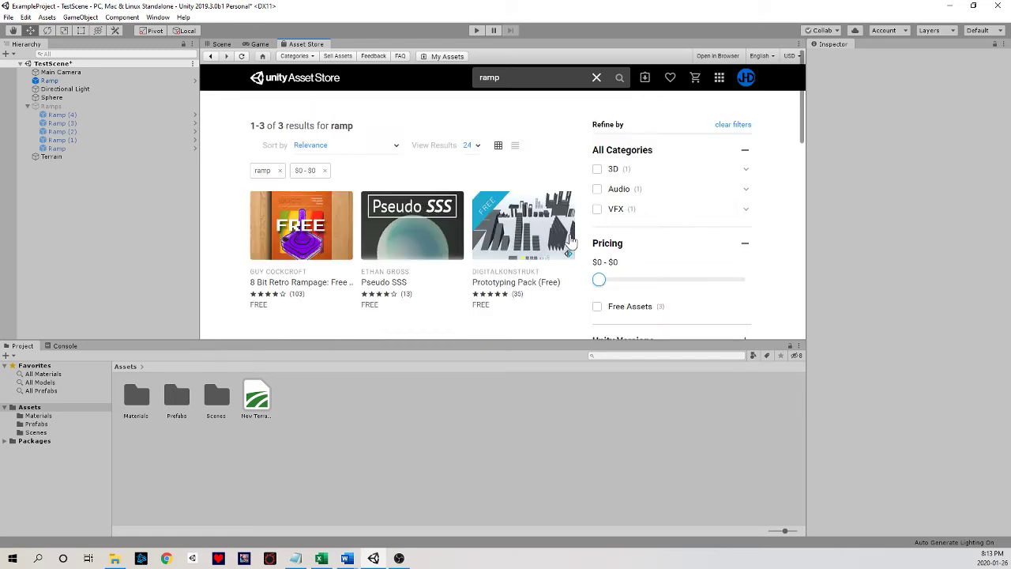
pyautogui.scroll(-1, 430, 254)
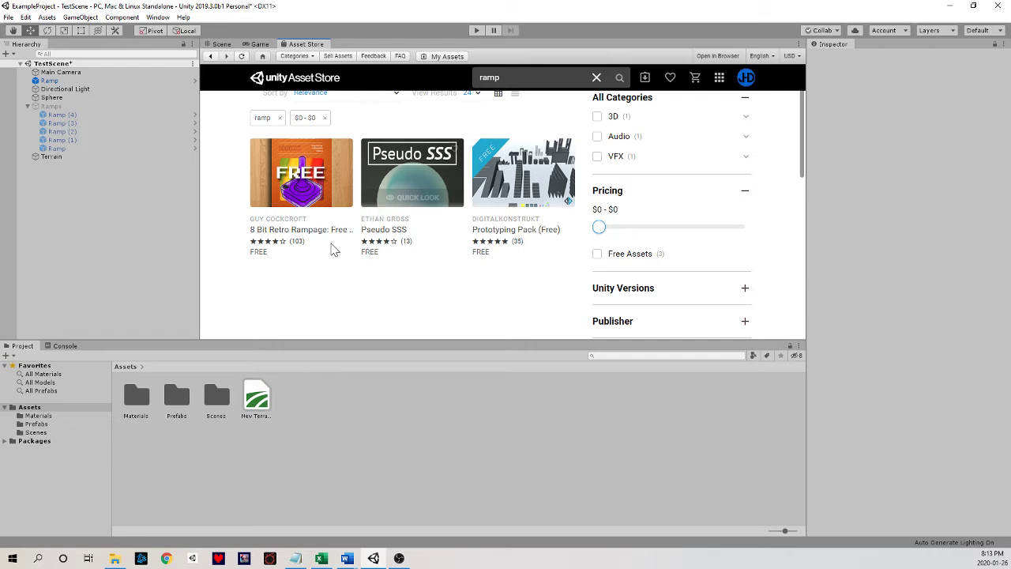
pyautogui.scroll(1, 435, 259)
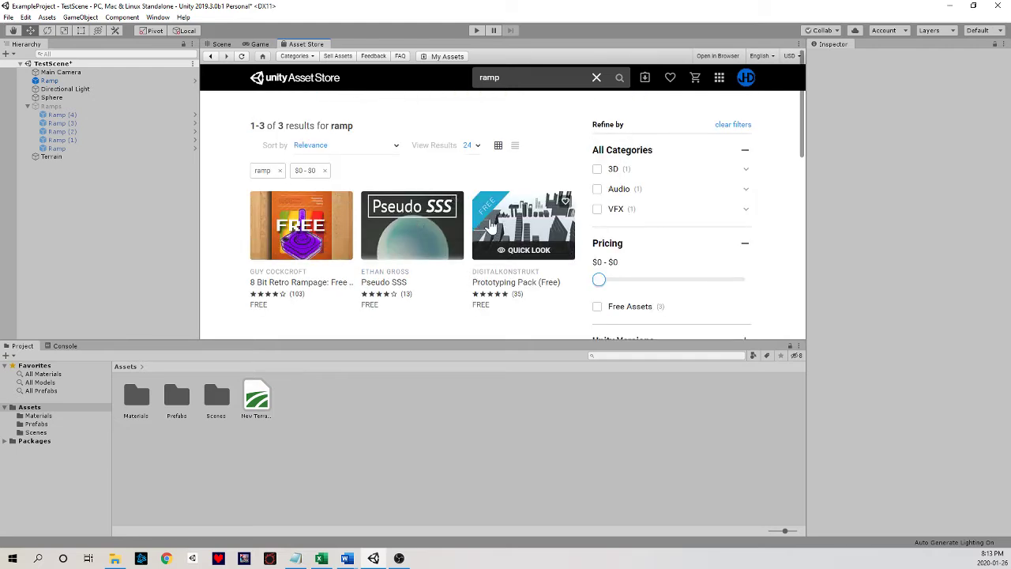
pyautogui.click(522, 221)
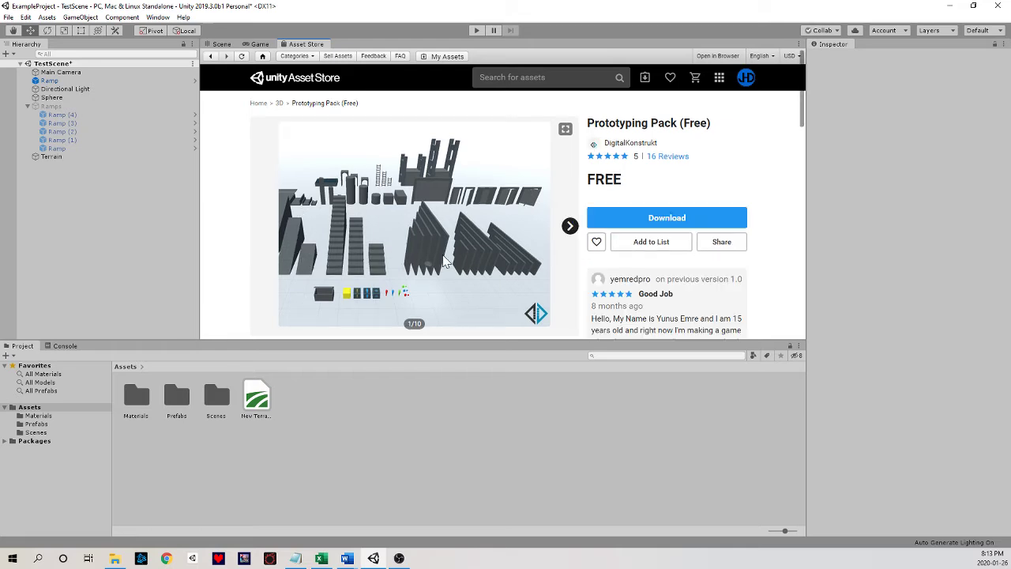
# - Download the Prototyping Pack and import all of its files into the project
pyautogui.click(641, 217)
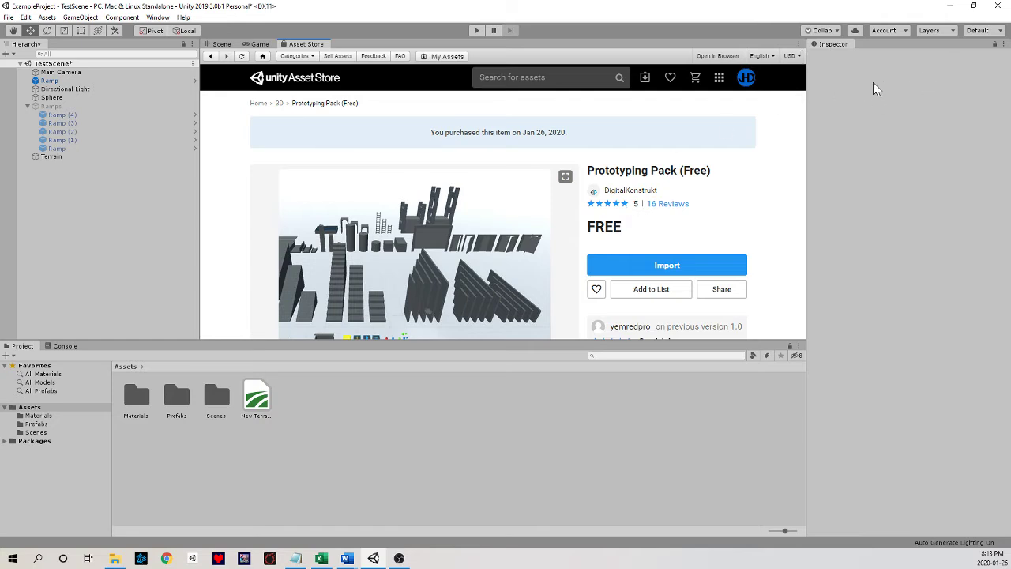
pyautogui.click(666, 267)
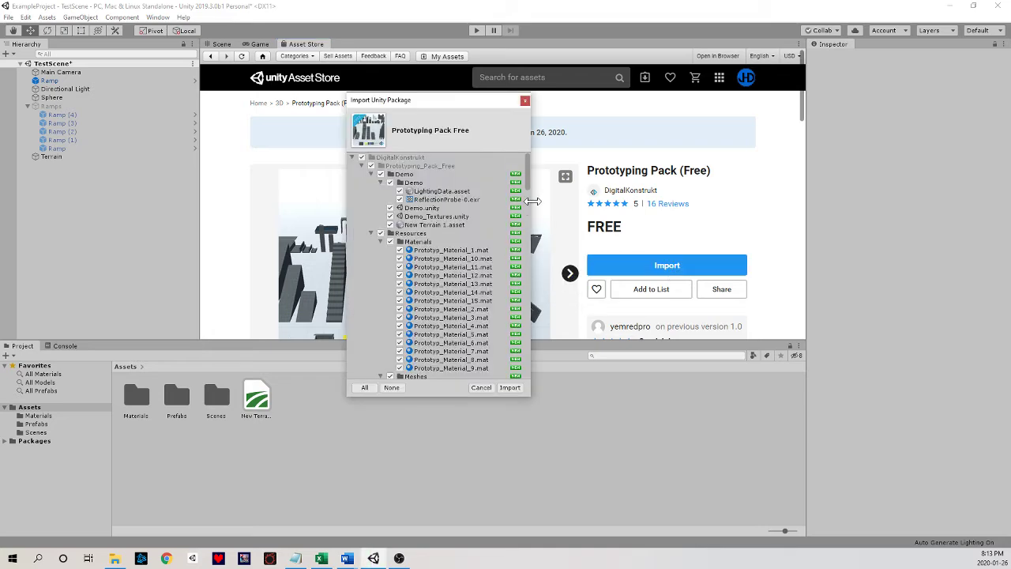
pyautogui.moveTo(528, 175)
pyautogui.mouseDown()
pyautogui.moveTo(528, 367)
pyautogui.moveTo(521, 158)
pyautogui.mouseUp()
pyautogui.click(509, 387)
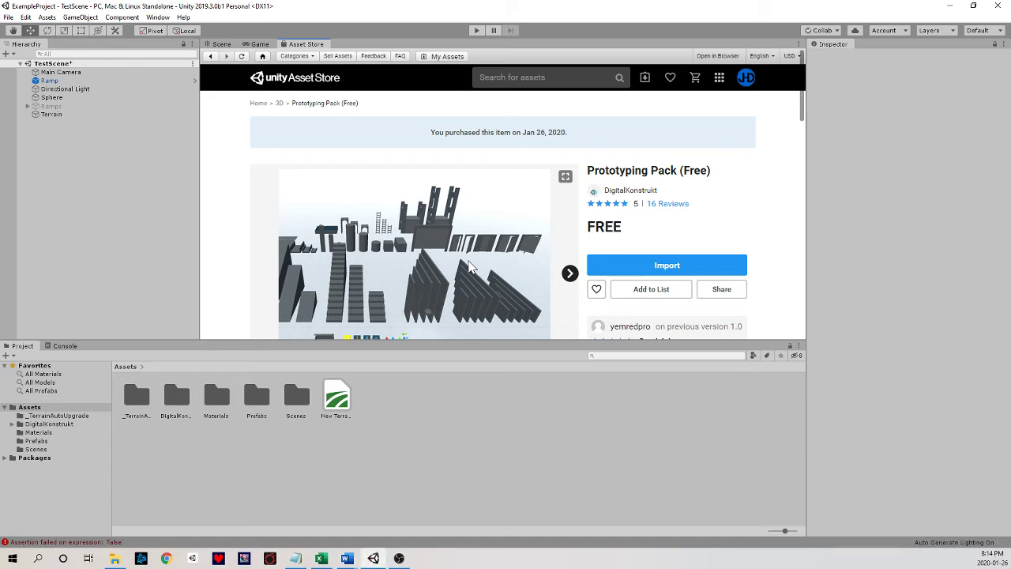
# - Return to the Scene view and expand DigitalKonstrukt to reach Prototyping_Pack_Free
pyautogui.click(222, 43)
pyautogui.click(94, 414)
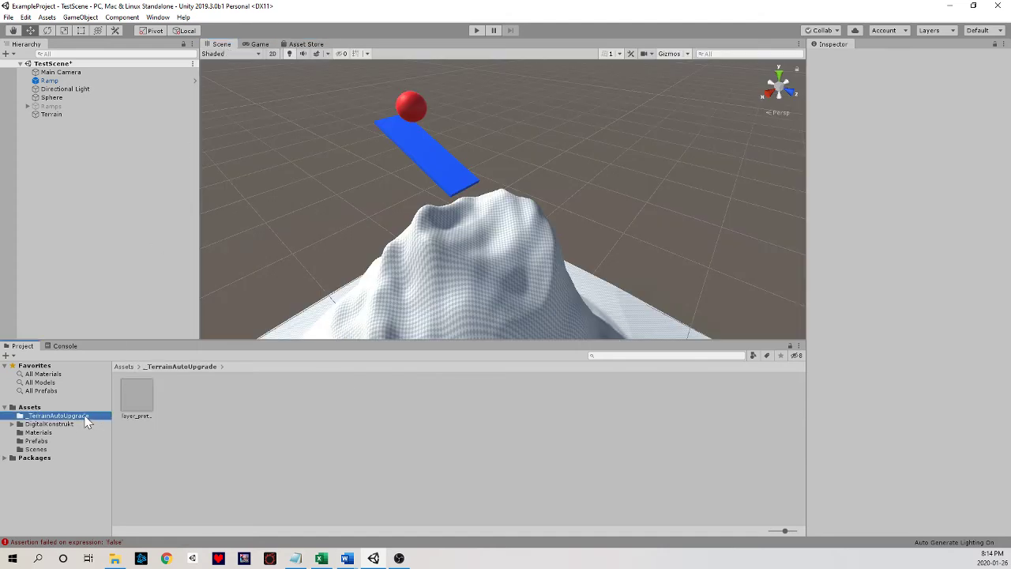
pyautogui.click(67, 424)
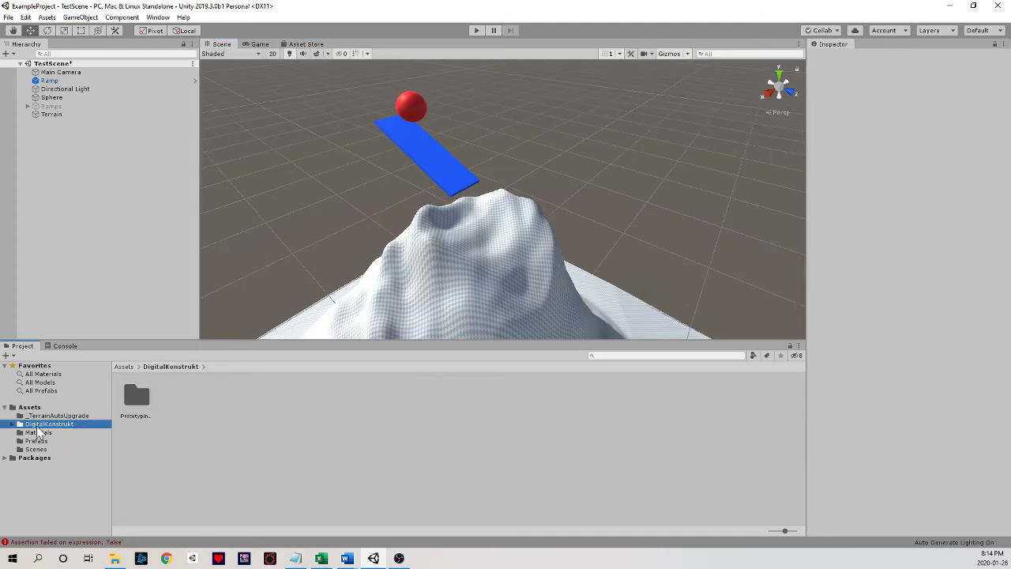
pyautogui.click(12, 424)
pyautogui.click(63, 433)
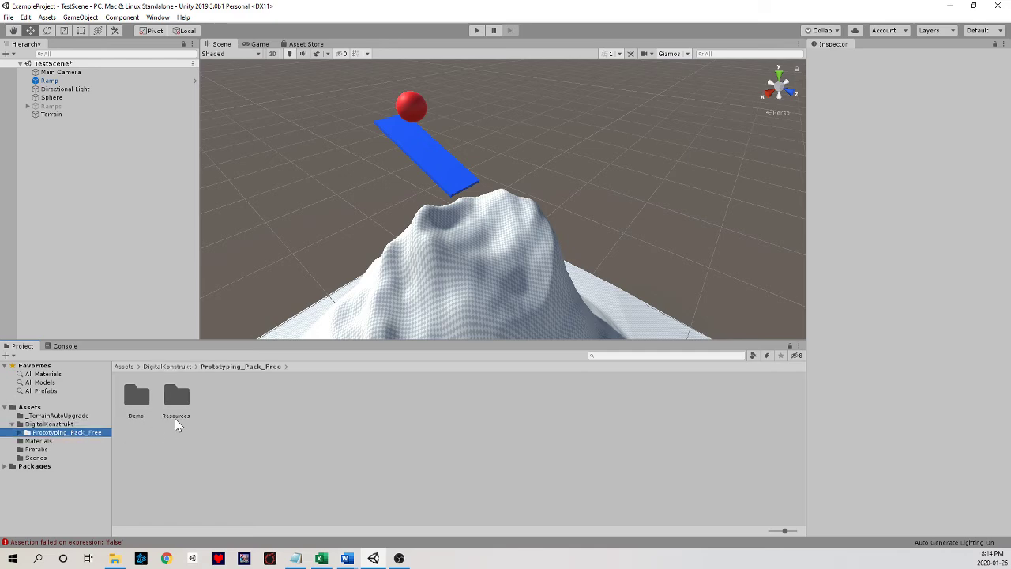
# - Open the pack's Resources folder and then its Prefabs folder
pyautogui.doubleClick(183, 401)
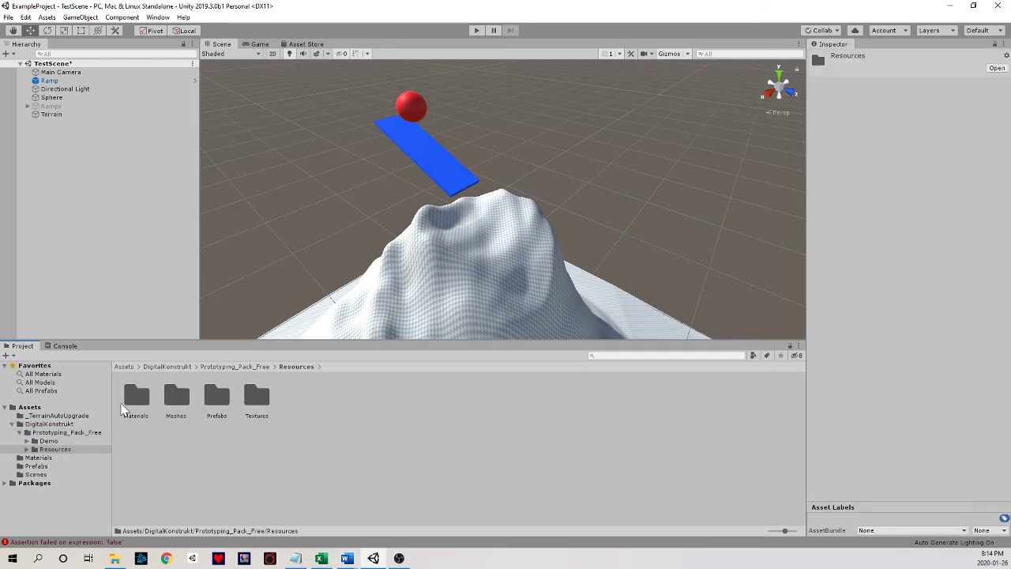
pyautogui.click(178, 399)
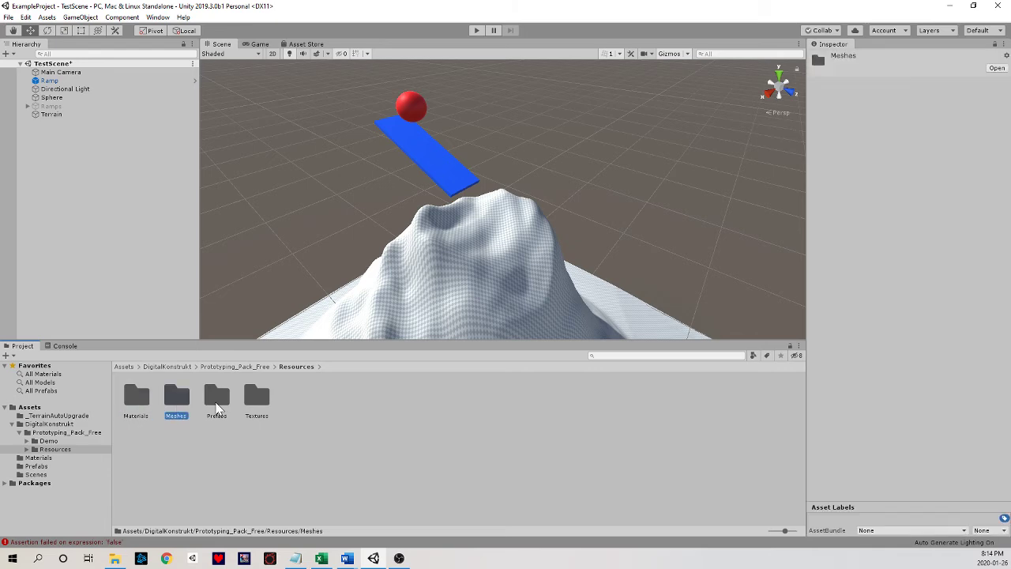
pyautogui.click(217, 399)
pyautogui.press('Right')
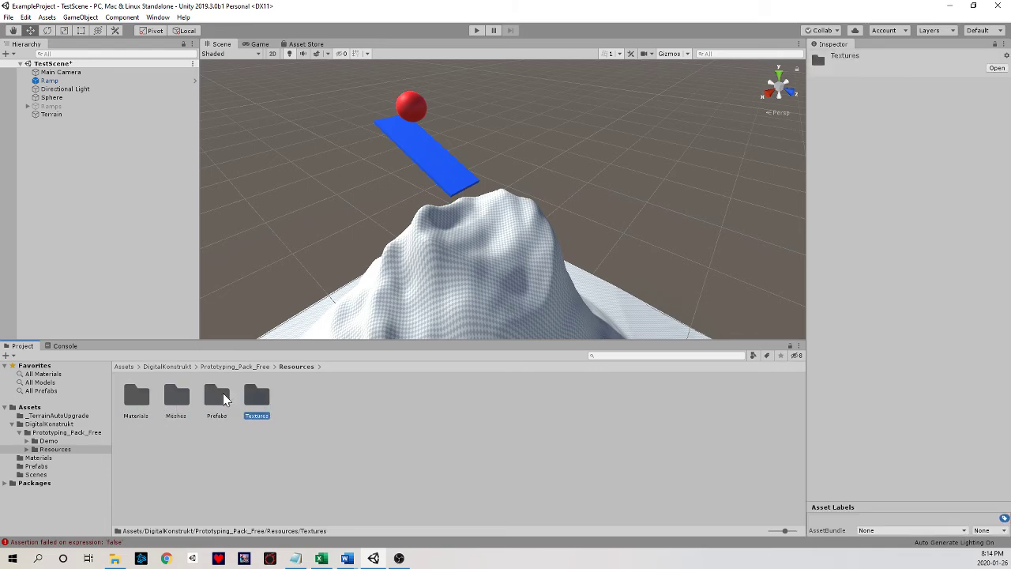
pyautogui.doubleClick(223, 399)
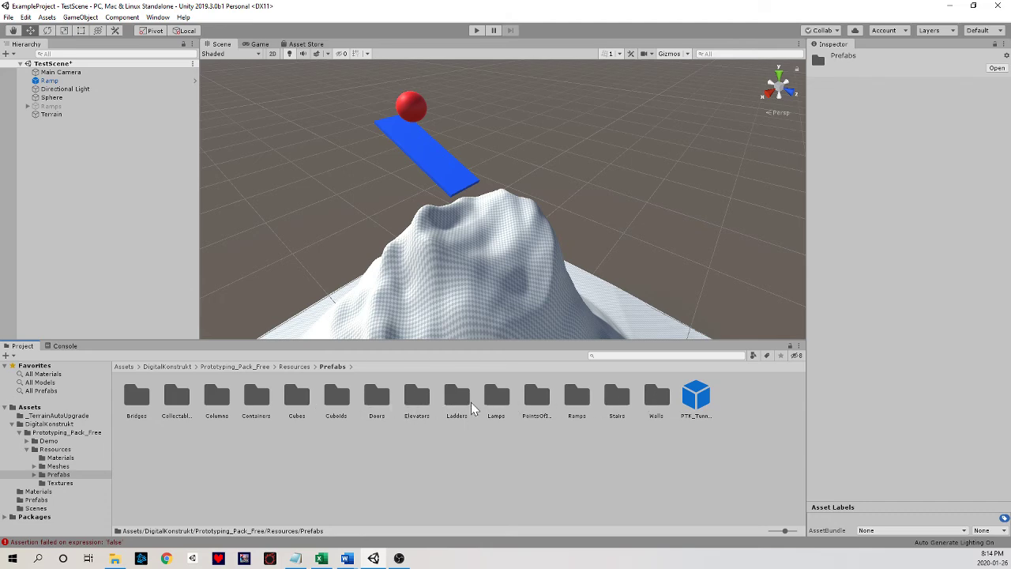
# - Drag PTK_Ramp_Small from Prefabs > Ramps into the scene and rotate it around
pyautogui.doubleClick(577, 399)
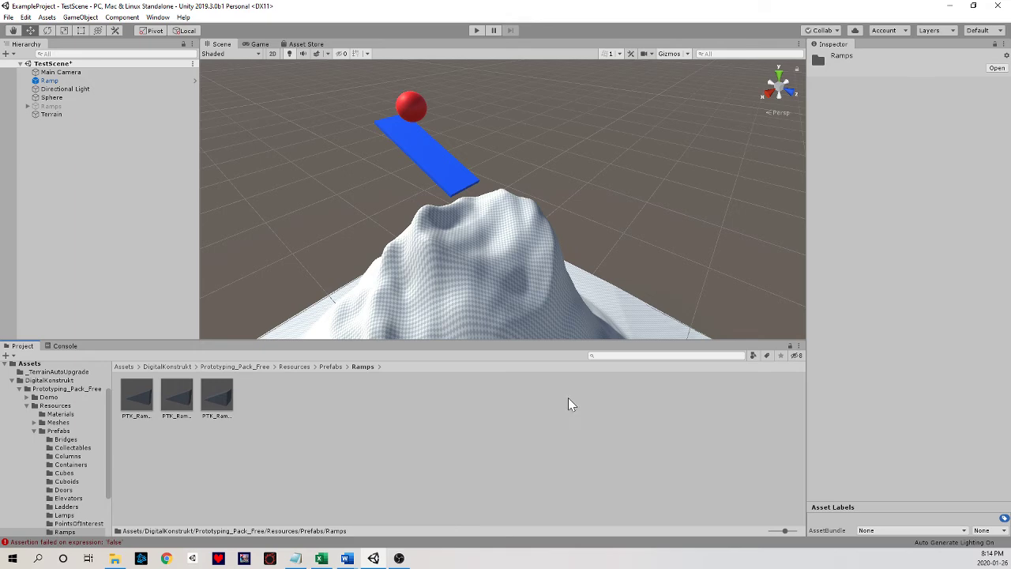
pyautogui.click(220, 402)
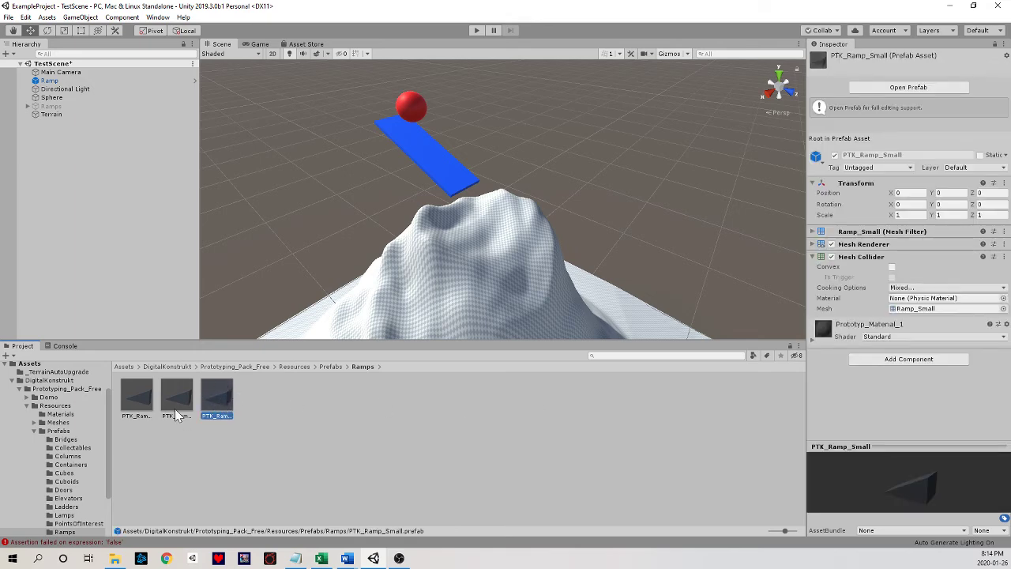
pyautogui.moveTo(216, 408); pyautogui.dragTo(311, 248)
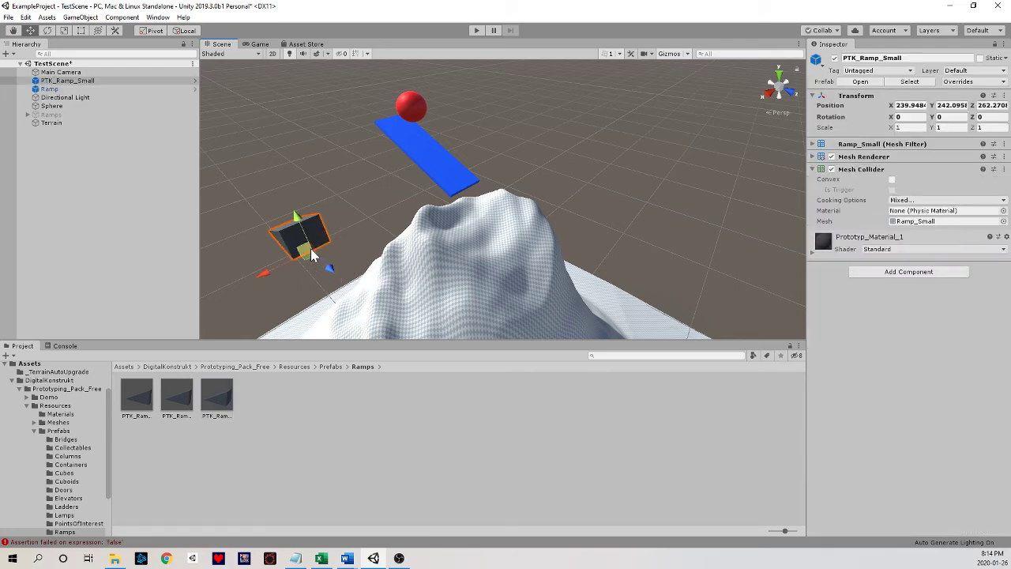
pyautogui.press('e')
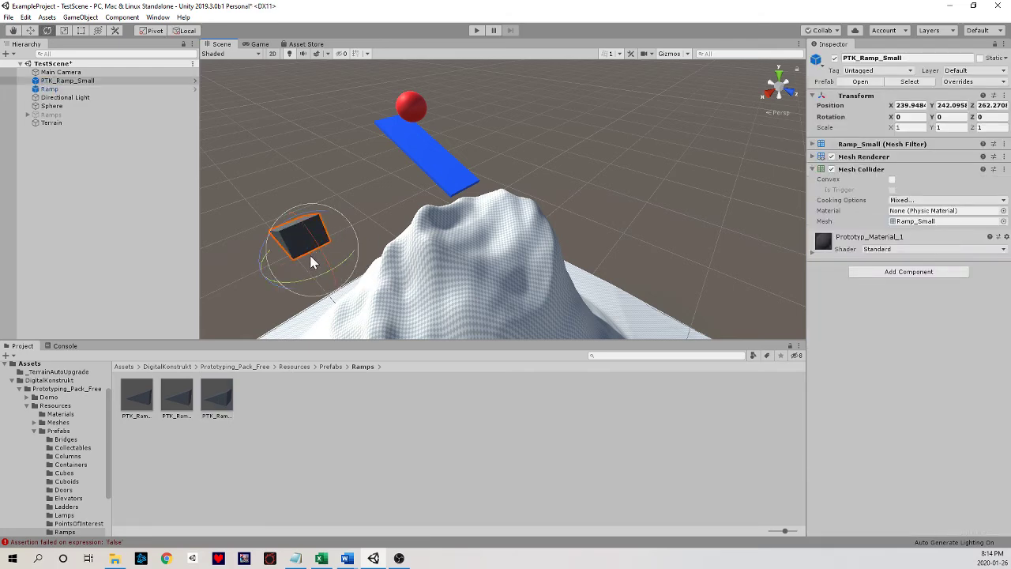
pyautogui.moveTo(319, 281); pyautogui.dragTo(399, 235)
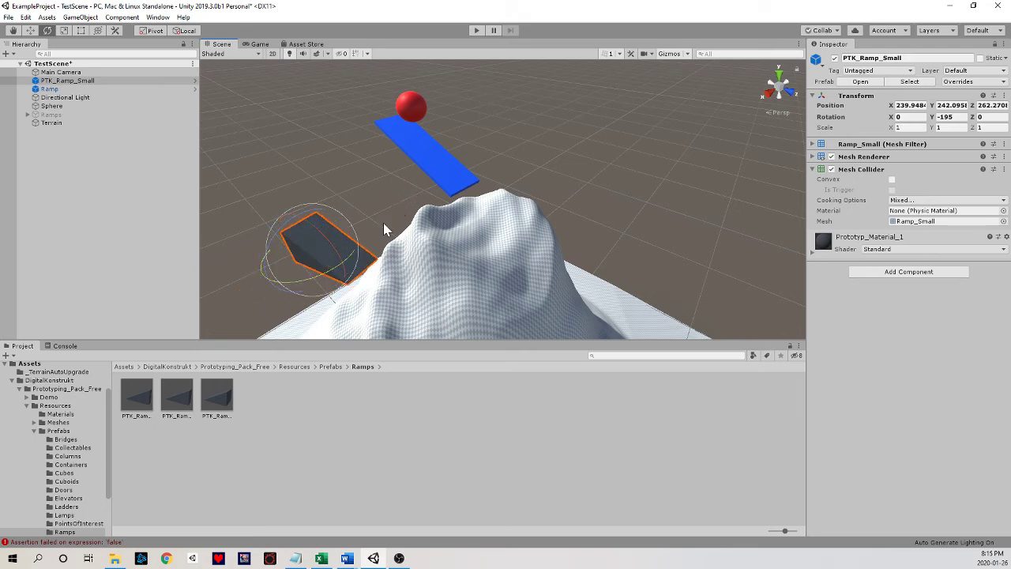
pyautogui.moveTo(345, 271); pyautogui.dragTo(319, 285)
# - Scale the grey ramp up to 5 and shift it along X beside the blue ramp
pyautogui.click(368, 237)
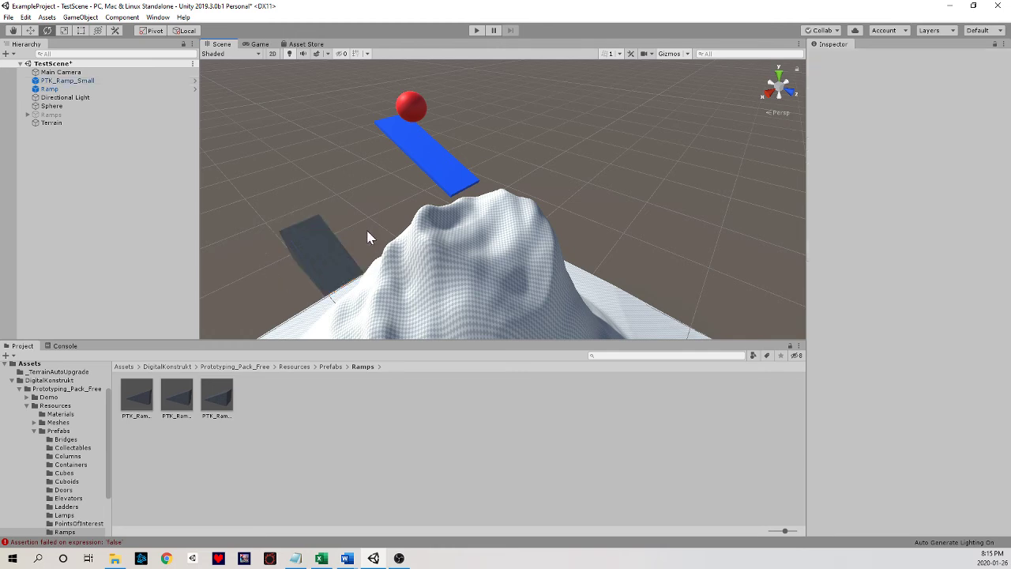
pyautogui.keyDown('alt'); pyautogui.moveTo(368, 236); pyautogui.dragTo(458, 151); pyautogui.keyUp('alt')
pyautogui.click(423, 196)
pyautogui.press('w')
pyautogui.press('e')
pyautogui.press('r')
pyautogui.press('w')
pyautogui.moveTo(331, 126); pyautogui.dragTo(585, 104)
pyautogui.keyDown('alt'); pyautogui.moveTo(487, 183); pyautogui.dragTo(383, 221); pyautogui.keyUp('alt')
# - Set the grey ramp's X position to 150 and adjust its Y height
pyautogui.click(361, 239)
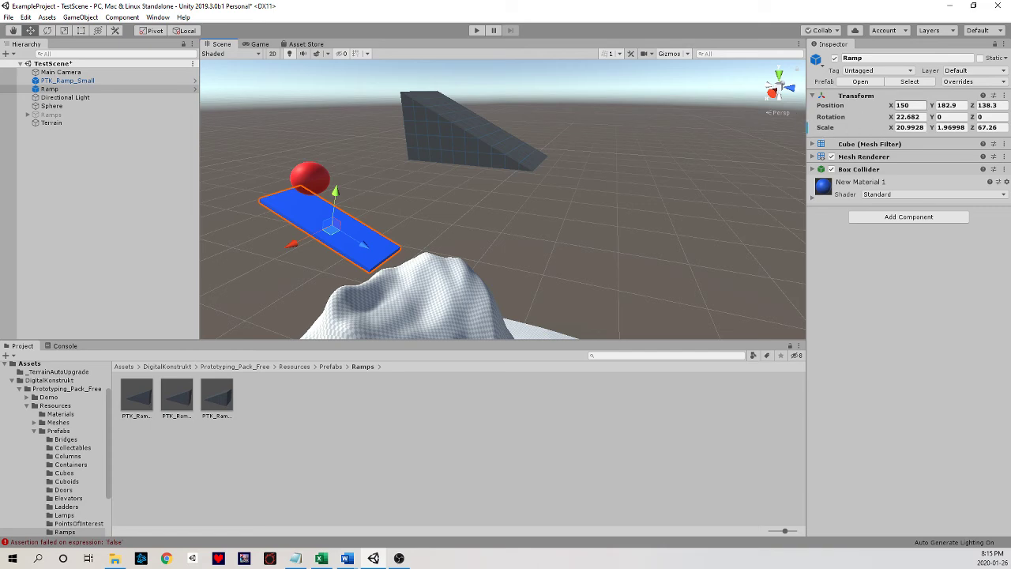
pyautogui.click(503, 127)
pyautogui.click(907, 105)
pyautogui.write('150')
pyautogui.press('Return')
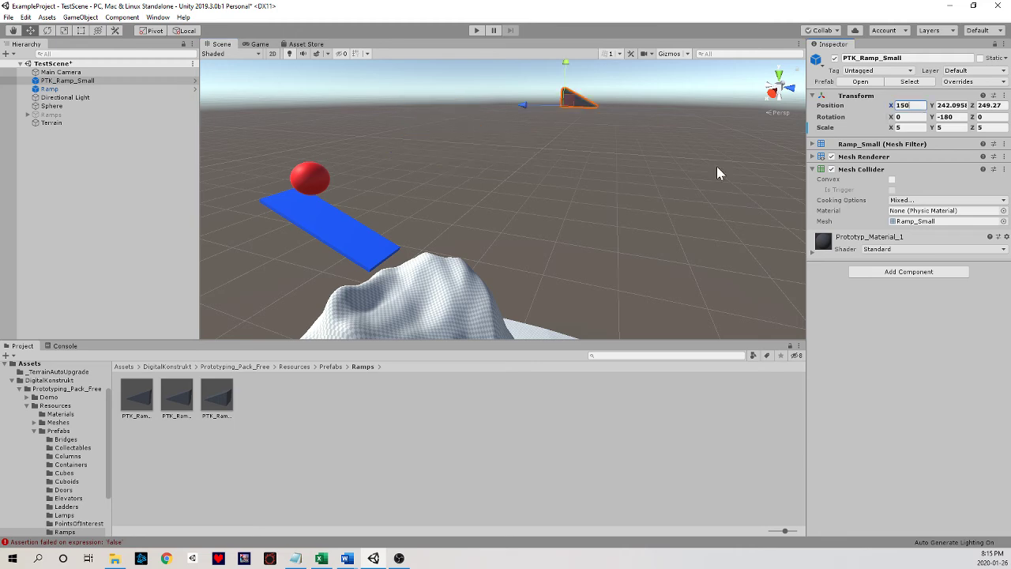
pyautogui.click(338, 232)
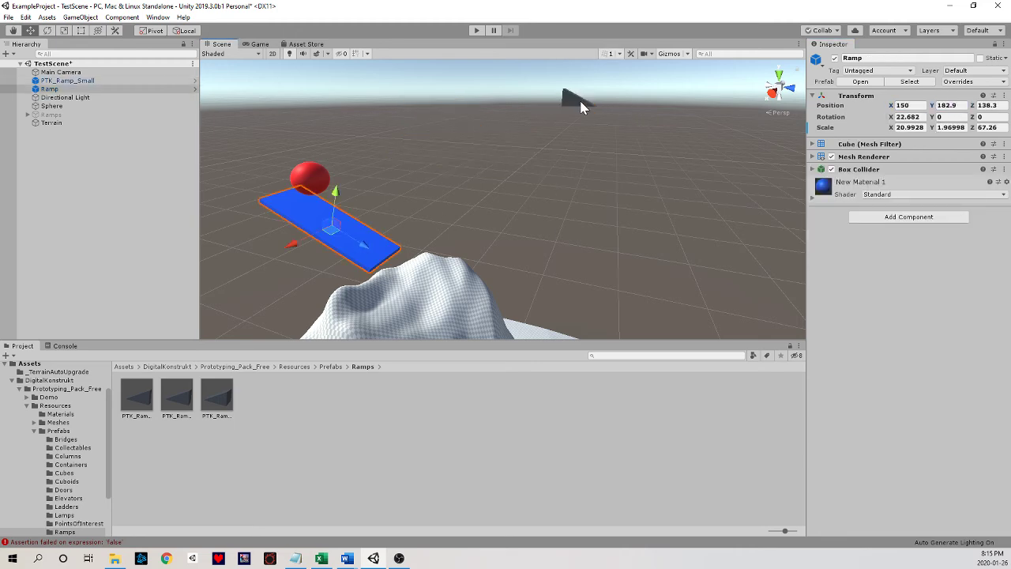
pyautogui.click(579, 106)
pyautogui.click(947, 105)
pyautogui.write('0')
pyautogui.press('Return')
# - Copy the blue Ramp's Z position 138.3 into the grey ramp's Z field
pyautogui.click(368, 241)
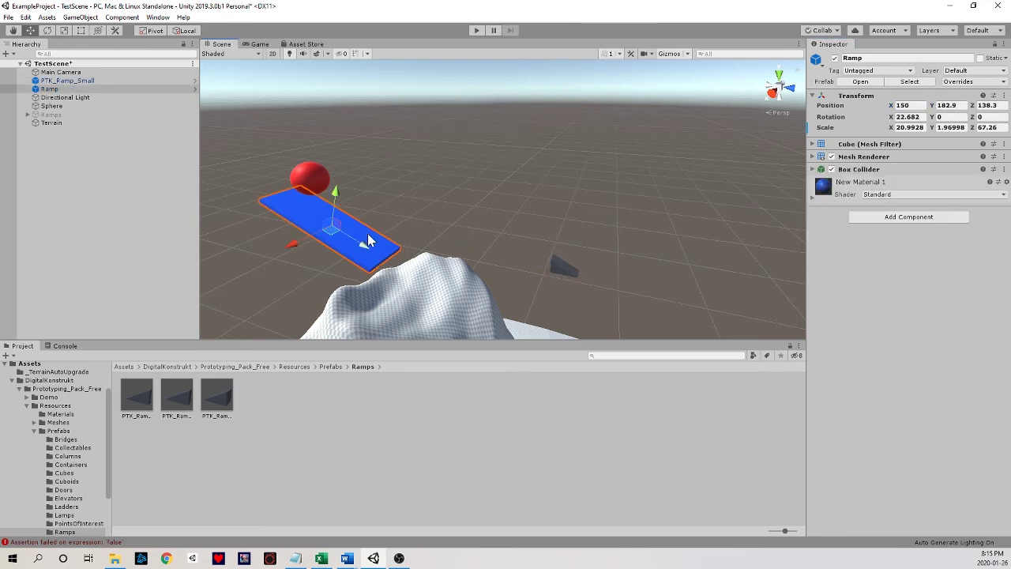
pyautogui.click(986, 105)
pyautogui.hotkey('ctrl', 'c')
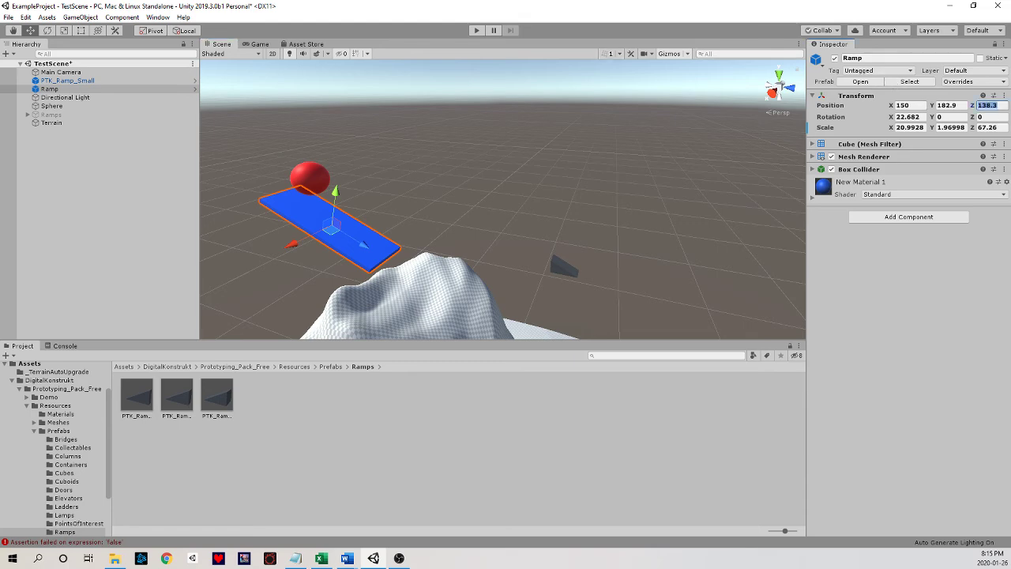
pyautogui.click(564, 270)
pyautogui.click(987, 105)
pyautogui.hotkey('ctrl', 'v')
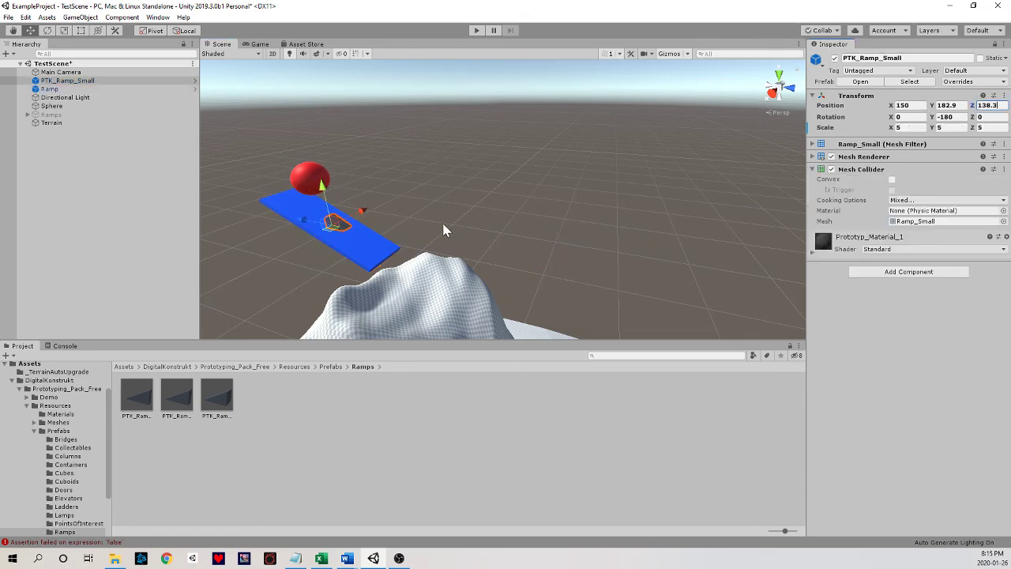
pyautogui.keyDown('alt'); pyautogui.moveTo(443, 230); pyautogui.dragTo(315, 214); pyautogui.keyUp('alt')
pyautogui.click(315, 214)
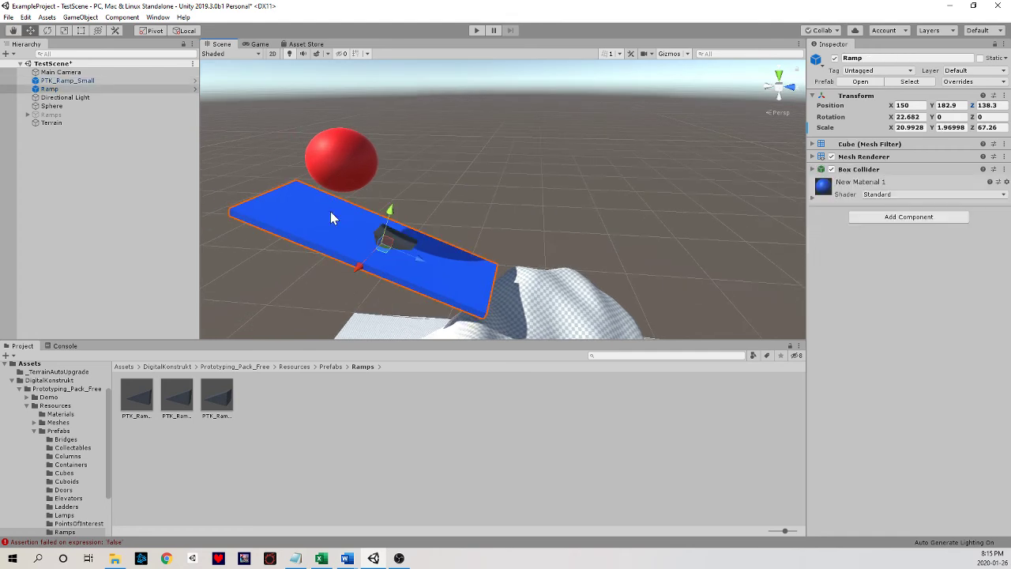
# - Disable the blue Ramp and scale the grey ramp up to 25
pyautogui.click(833, 59)
pyautogui.click(406, 240)
pyautogui.press('e')
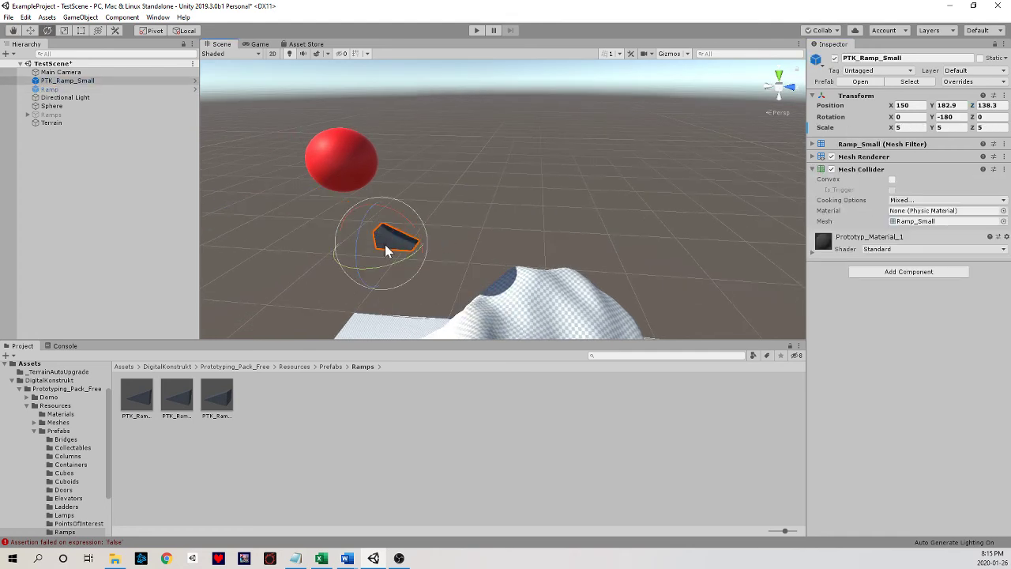
pyautogui.press('r')
pyautogui.moveTo(382, 243); pyautogui.dragTo(587, 241)
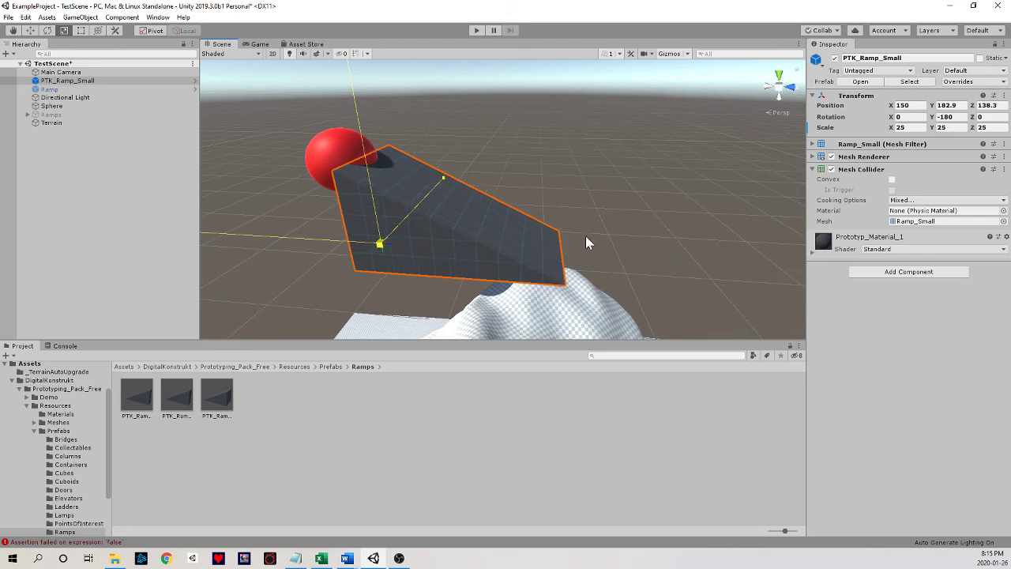
# - Move the grey ramp along Z and lower it just beneath the red ball
pyautogui.press('w')
pyautogui.moveTo(361, 244); pyautogui.dragTo(282, 226)
pyautogui.moveTo(282, 225); pyautogui.dragTo(244, 222, button='right')
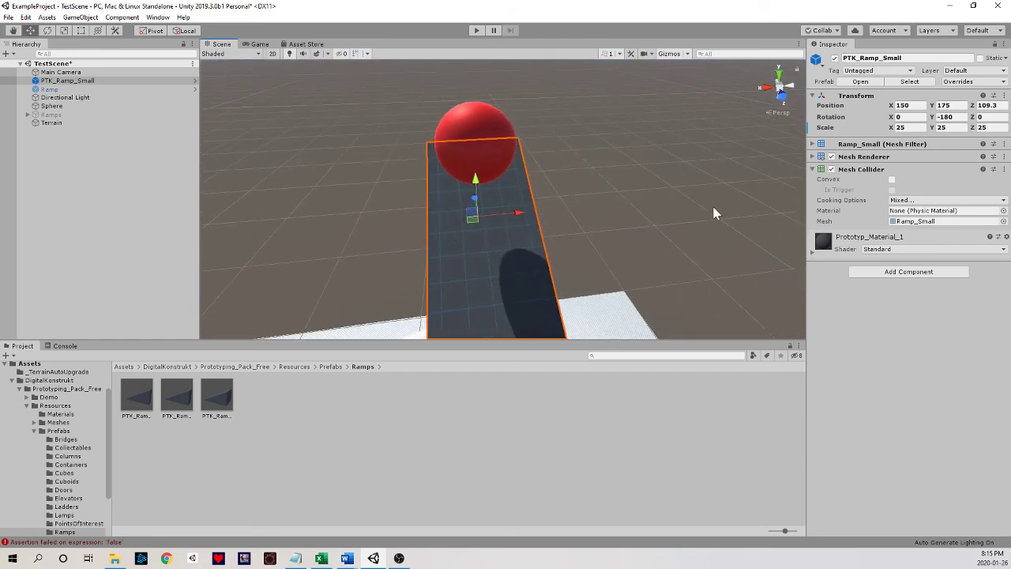
pyautogui.moveTo(789, 207); pyautogui.dragTo(799, 230, button='right')
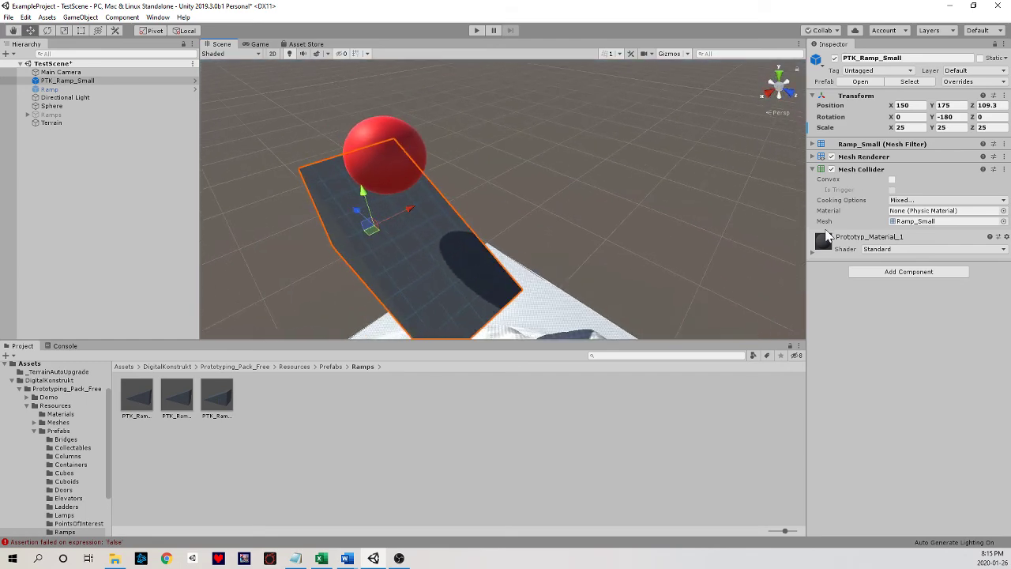
pyautogui.moveTo(580, 236); pyautogui.dragTo(492, 99, button='right')
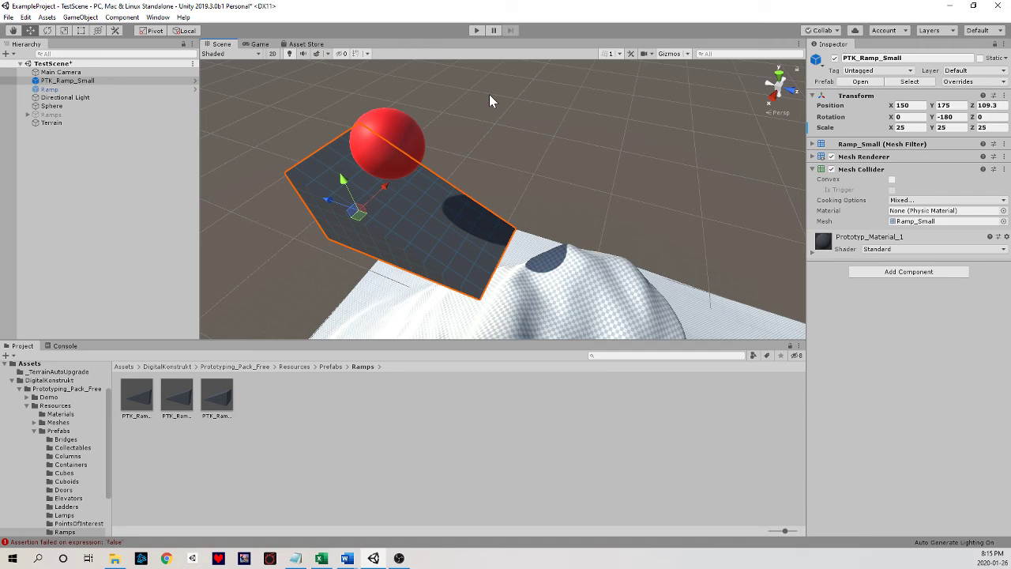
# - Test the ball on the new ramp in play mode, then collapse the DigitalKonstrukt folder
pyautogui.click(476, 30)
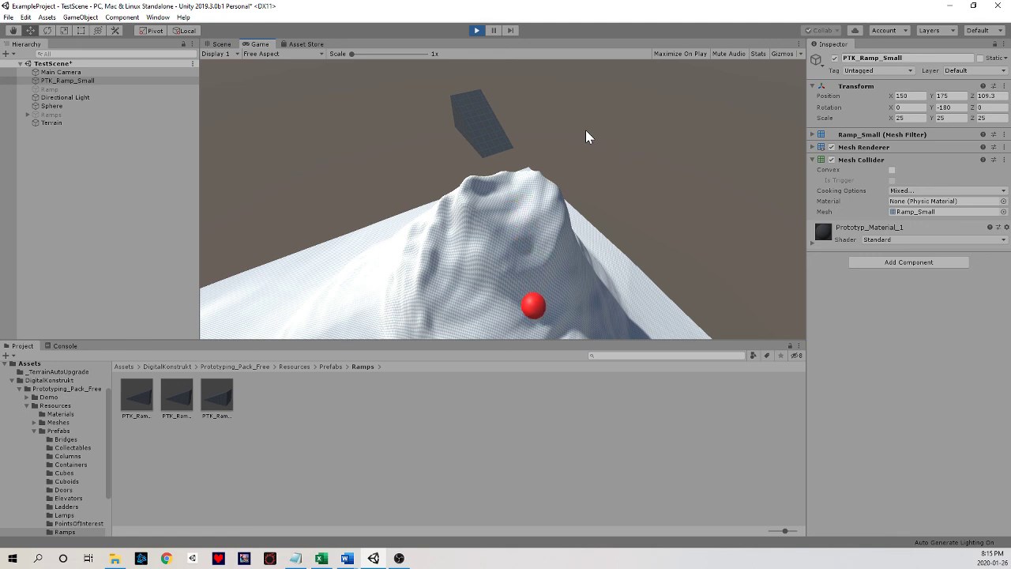
pyautogui.click(477, 31)
pyautogui.click(540, 109)
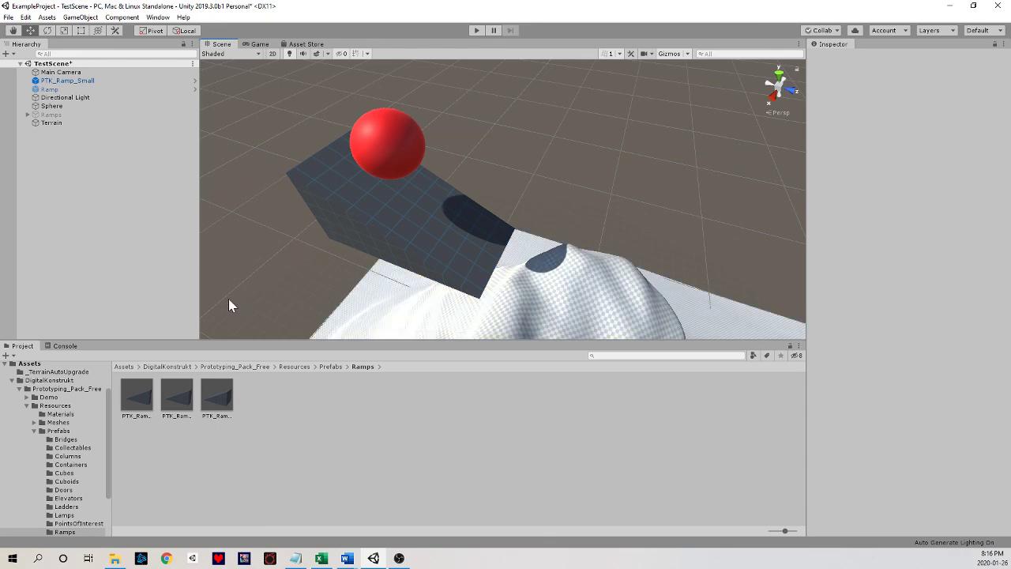
pyautogui.scroll(2, 109, 444)
pyautogui.click(13, 424)
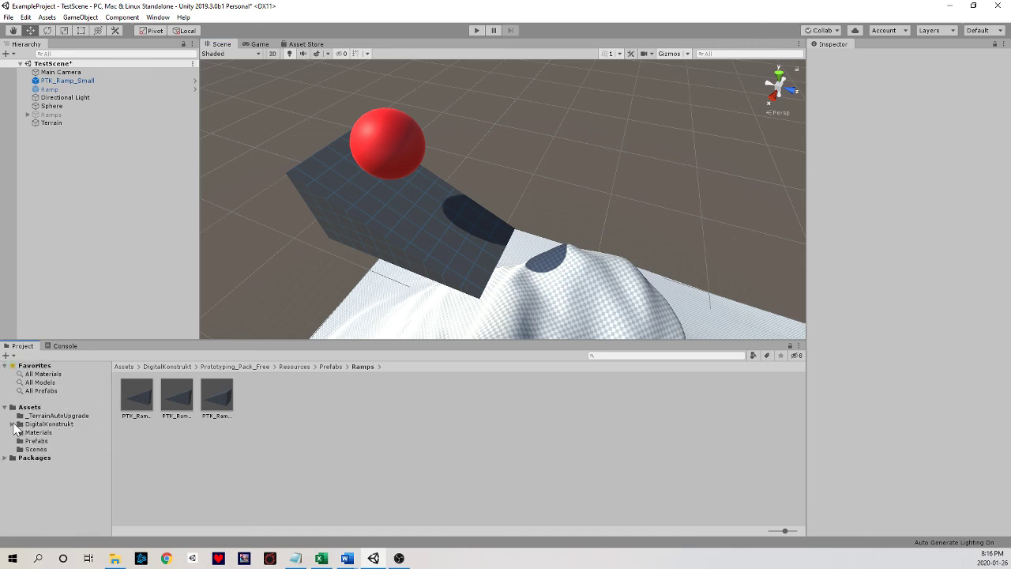